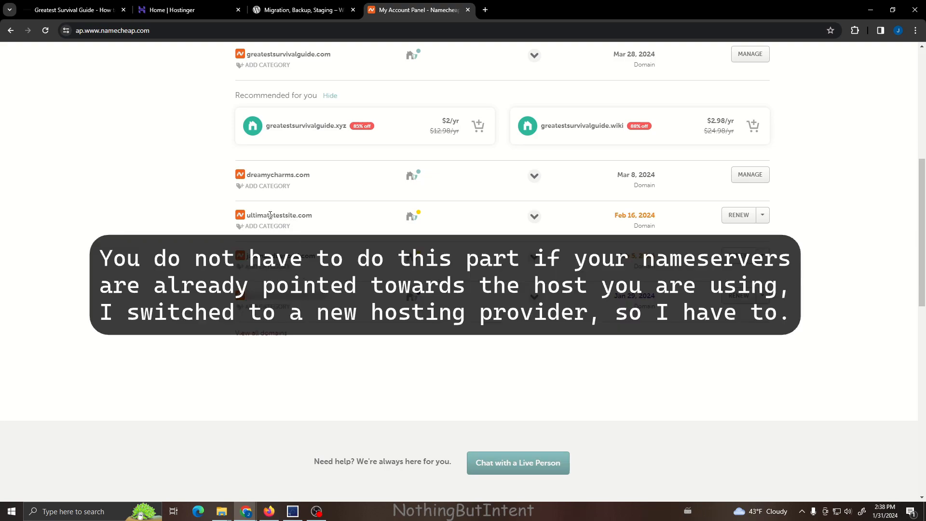
Open the management page of the ultimatetestsite.com domain in the Namecheap account.
{"action": "left_click", "coordinate": [70, 9]}
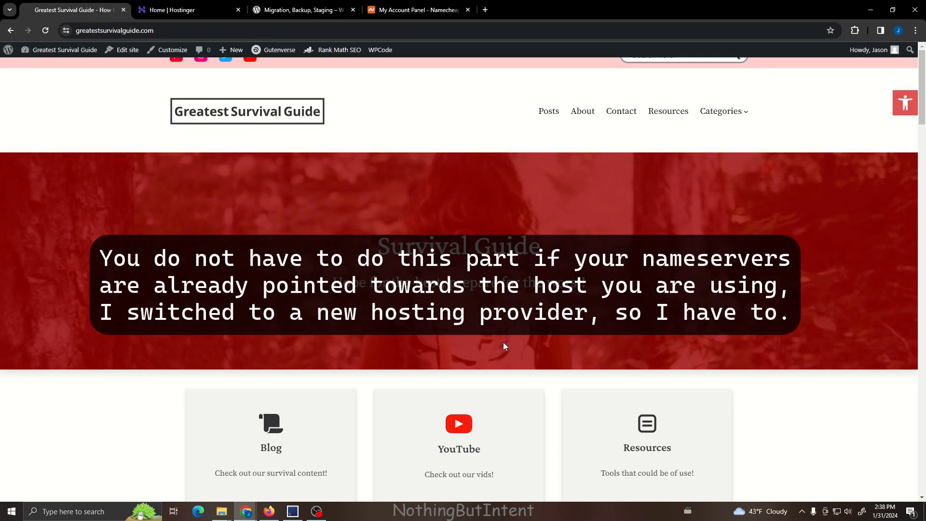
{"action": "left_click", "coordinate": [433, 9]}
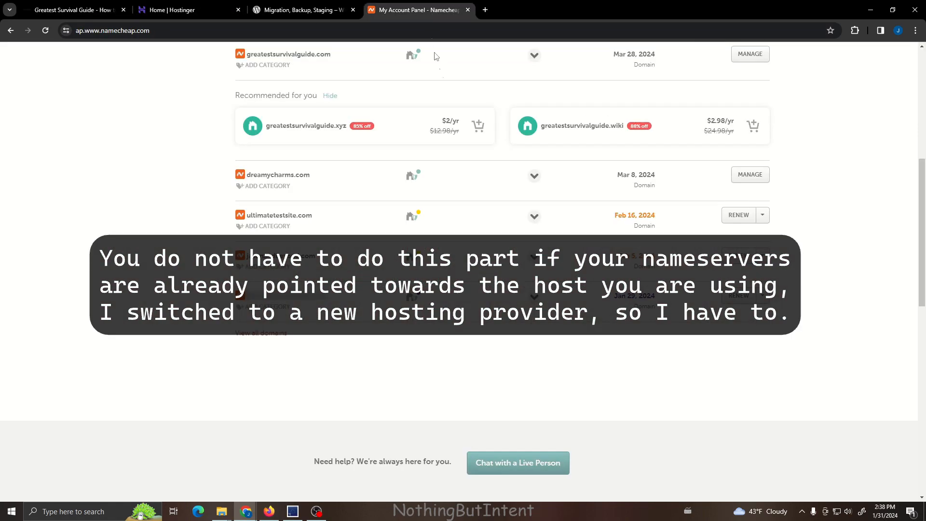
{"action": "left_click_drag", "start_coordinate": [319, 218], "coordinate": [248, 217]}
{"action": "left_click", "coordinate": [249, 217]}
{"action": "left_click", "coordinate": [762, 215]}
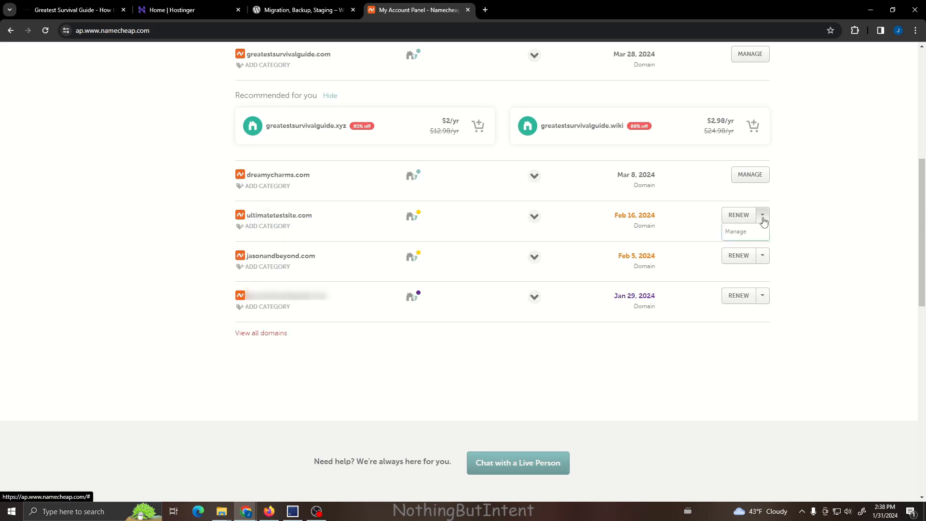
{"action": "left_click", "coordinate": [742, 235]}
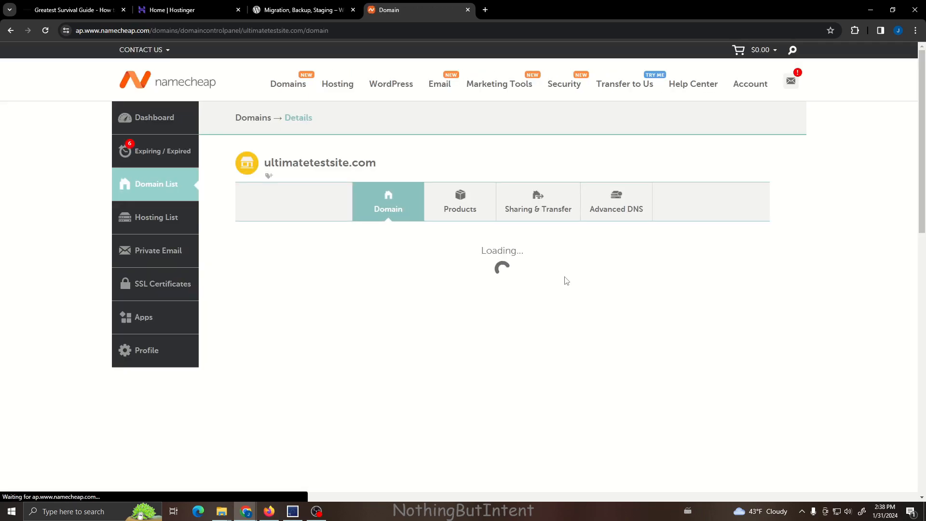
Switch to Hostinger and open the Business Web Hosting plan details that list the nameservers.
{"action": "left_click", "coordinate": [188, 10]}
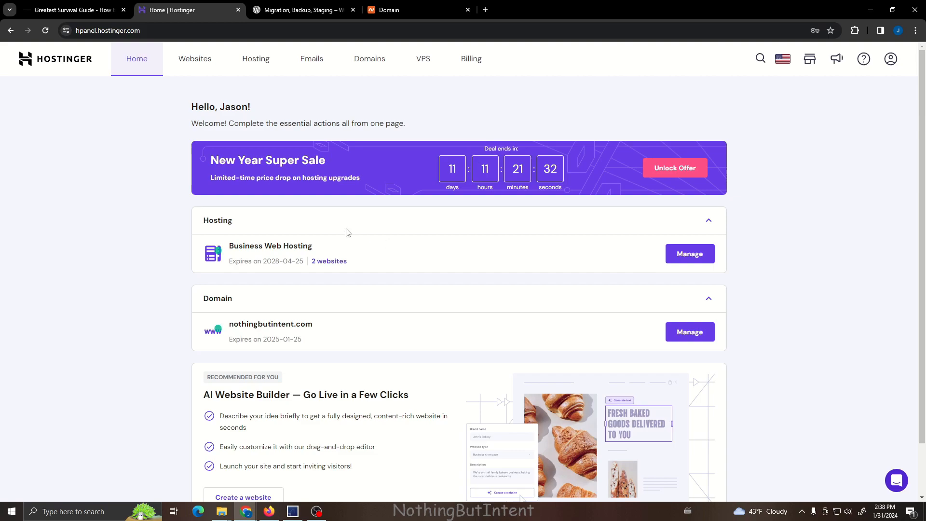
{"action": "left_click", "coordinate": [689, 254]}
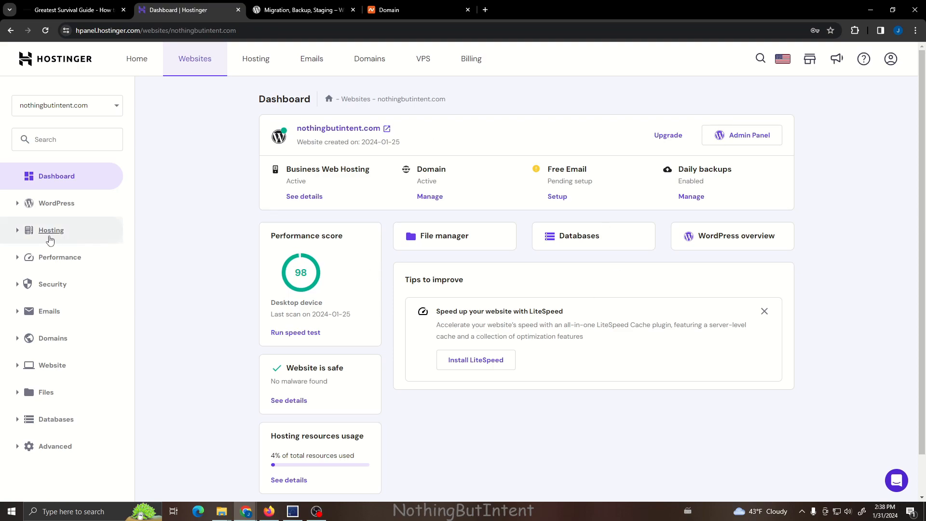
{"action": "left_click", "coordinate": [17, 234]}
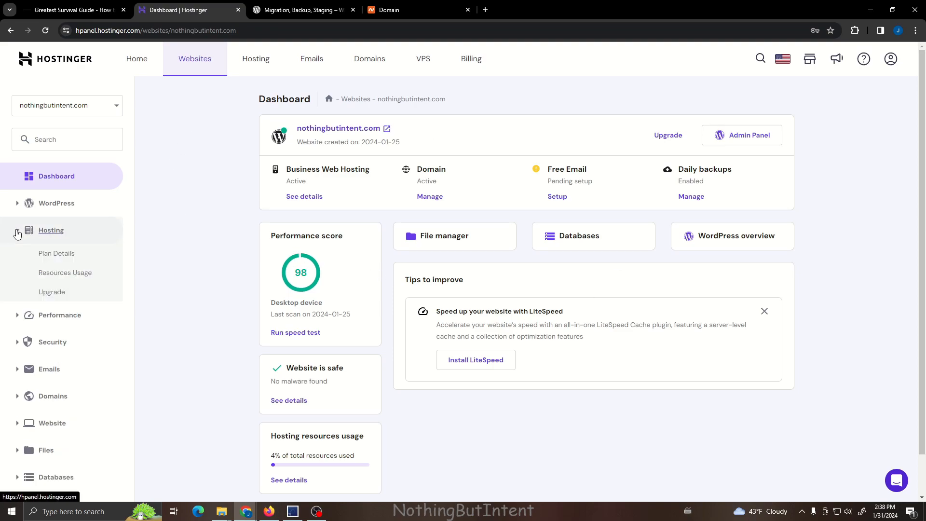
{"action": "left_click", "coordinate": [57, 254]}
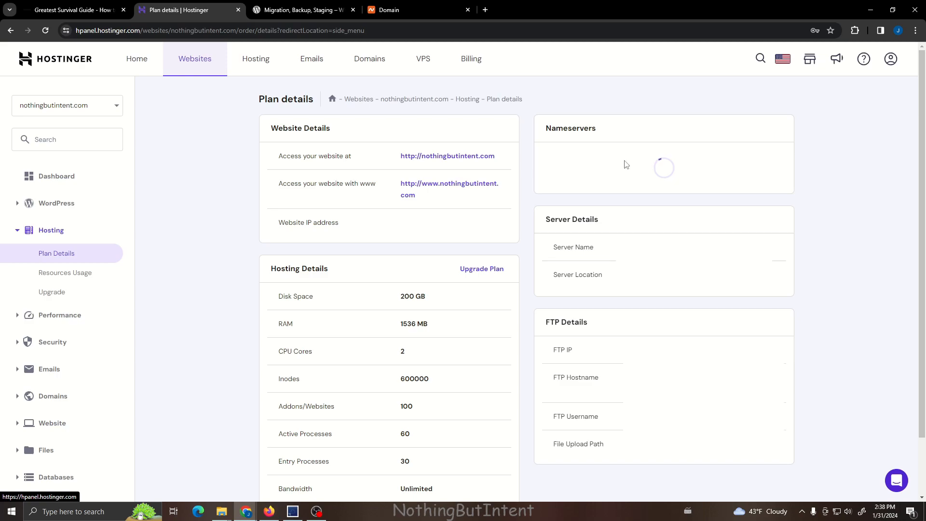
{"action": "left_click_drag", "start_coordinate": [546, 128], "coordinate": [619, 130]}
{"action": "left_click", "coordinate": [634, 135]}
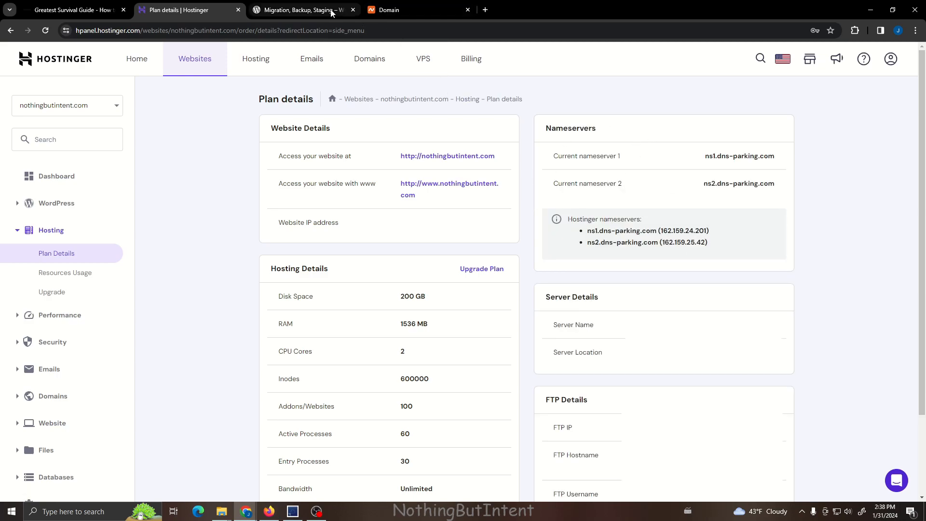
Place the Namecheap page next to Hostinger's and clear all three custom DNS nameservers of ultimatetestsite.com.
{"action": "left_click_drag", "start_coordinate": [413, 5], "coordinate": [299, 13]}
{"action": "scroll", "coordinate": [490, 347], "scroll_direction": "down", "scroll_amount": 2}
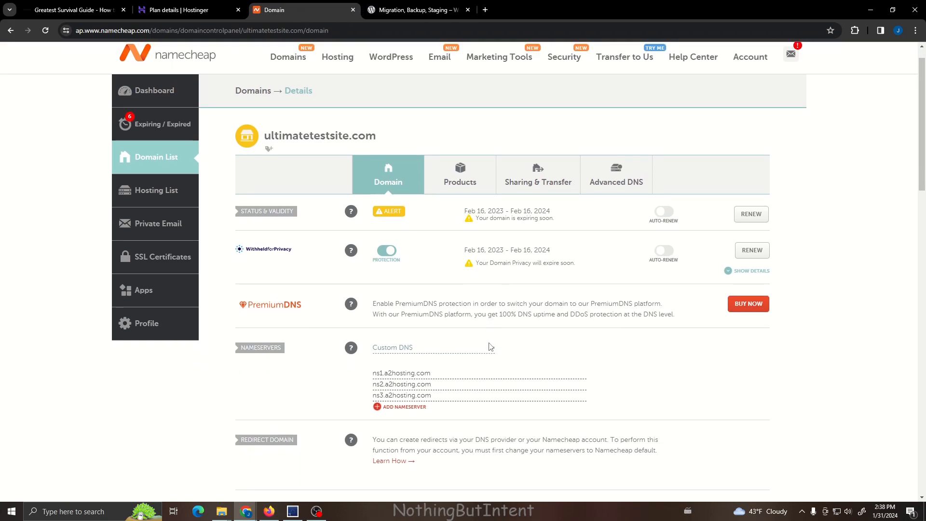
{"action": "left_click_drag", "start_coordinate": [445, 327], "coordinate": [367, 329]}
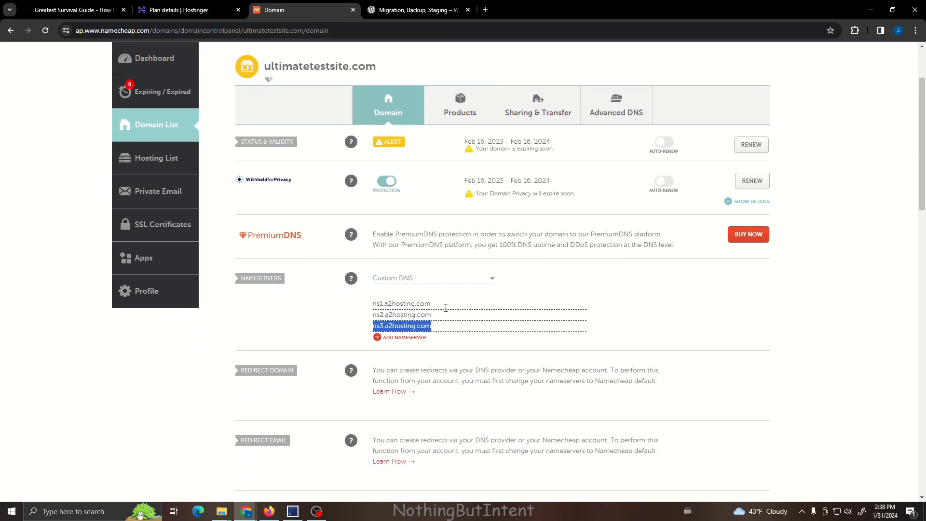
{"action": "key", "text": "BackSpace"}
{"action": "mouse_move", "coordinate": [437, 315]}
{"action": "left_mouse_down"}
{"action": "mouse_move", "coordinate": [360, 320]}
{"action": "mouse_move", "coordinate": [333, 304]}
{"action": "left_mouse_up"}
{"action": "key", "text": "BackSpace"}
{"action": "key", "text": "BackSpace"}
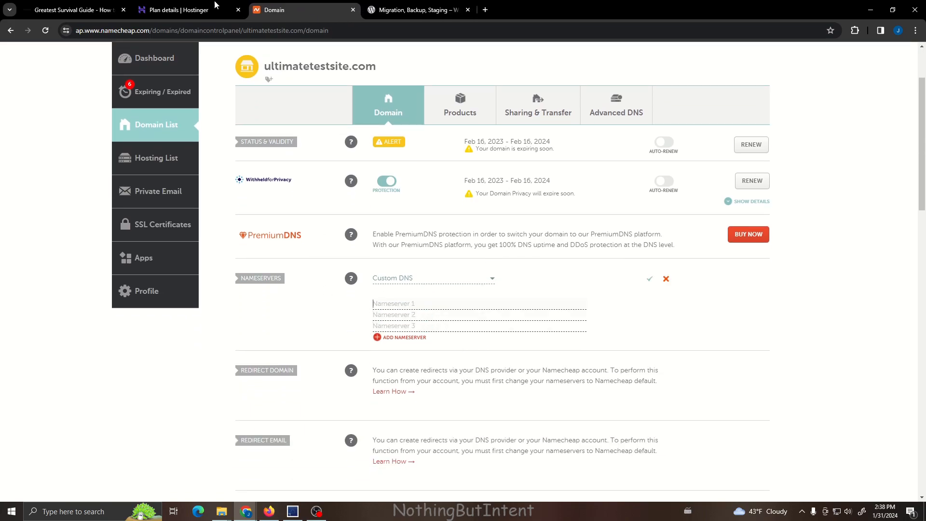
Copy ns1.dns-parking.com from the Hostinger plan details into Nameserver 1 of ultimatetestsite.com in Namecheap.
{"action": "left_click", "coordinate": [179, 10]}
{"action": "left_click_drag", "start_coordinate": [588, 235], "coordinate": [715, 233]}
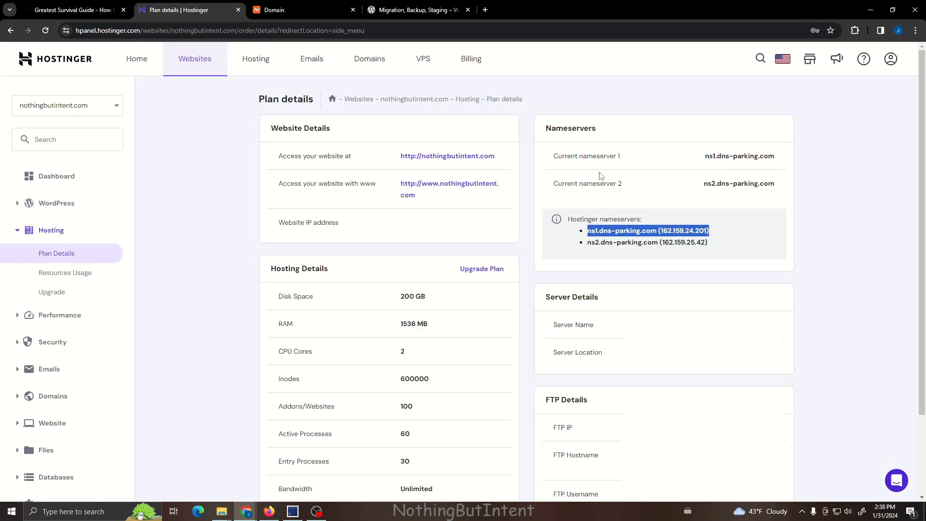
{"action": "left_click", "coordinate": [687, 172]}
{"action": "left_click_drag", "start_coordinate": [706, 162], "coordinate": [776, 159]}
{"action": "key", "text": "ctrl+c"}
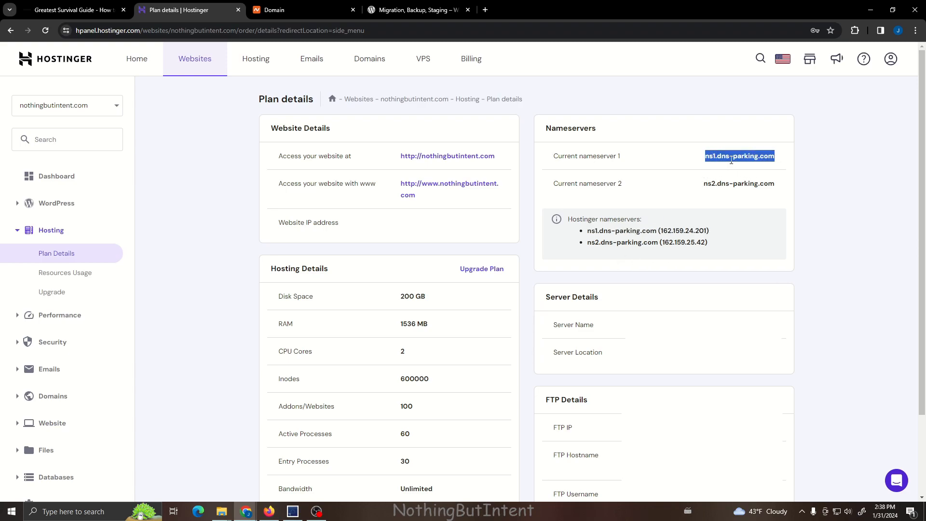
{"action": "left_click", "coordinate": [289, 12]}
{"action": "left_click", "coordinate": [422, 303]}
{"action": "key", "text": "ctrl+v"}
Copy ns2.dns-parking.com from Hostinger into Nameserver 2 in Namecheap and save the custom nameservers.
{"action": "left_click", "coordinate": [195, 9]}
{"action": "left_click_drag", "start_coordinate": [704, 186], "coordinate": [780, 187]}
{"action": "key", "text": "ctrl+c"}
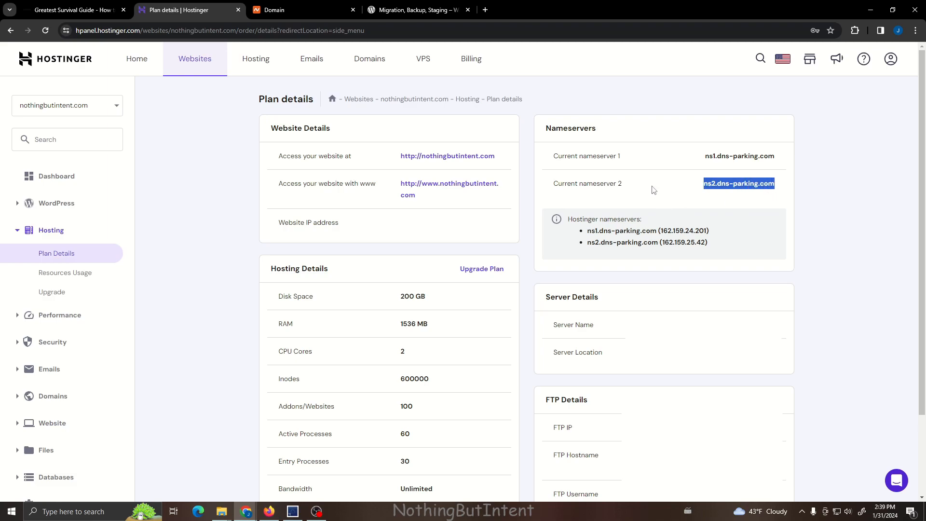
{"action": "left_click", "coordinate": [289, 9]}
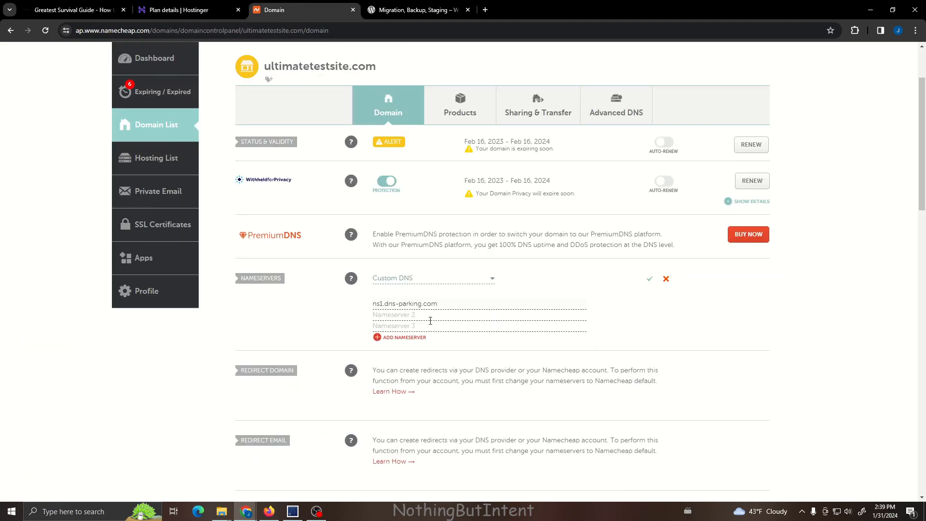
{"action": "key", "text": "ctrl+v"}
{"action": "left_click", "coordinate": [648, 279]}
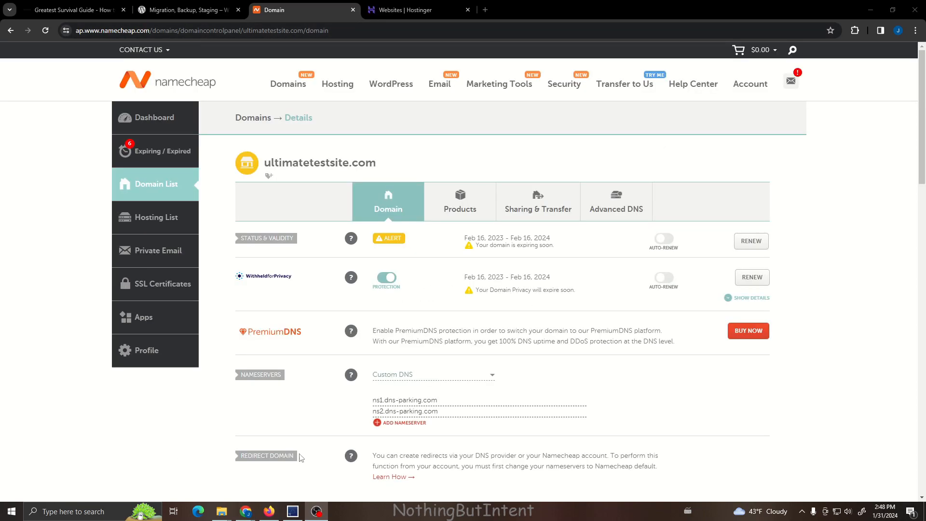
Copy the domain name ultimatetestsite.com and load it in a new browser tab to check the site.
{"action": "left_click_drag", "start_coordinate": [264, 163], "coordinate": [389, 166]}
{"action": "right_click", "coordinate": [350, 164]}
{"action": "left_click", "coordinate": [362, 171]}
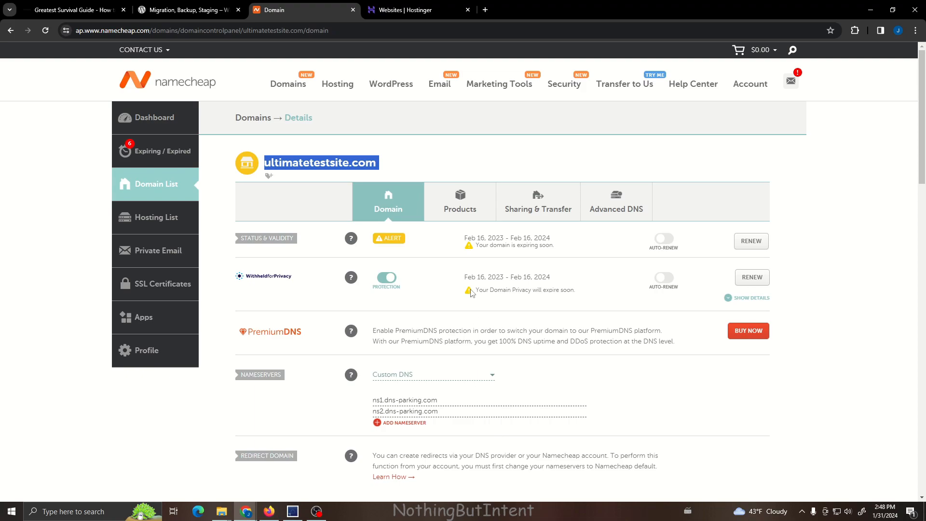
{"action": "left_click", "coordinate": [484, 10]}
{"action": "key", "text": "ctrl+v"}
{"action": "key", "text": "Return"}
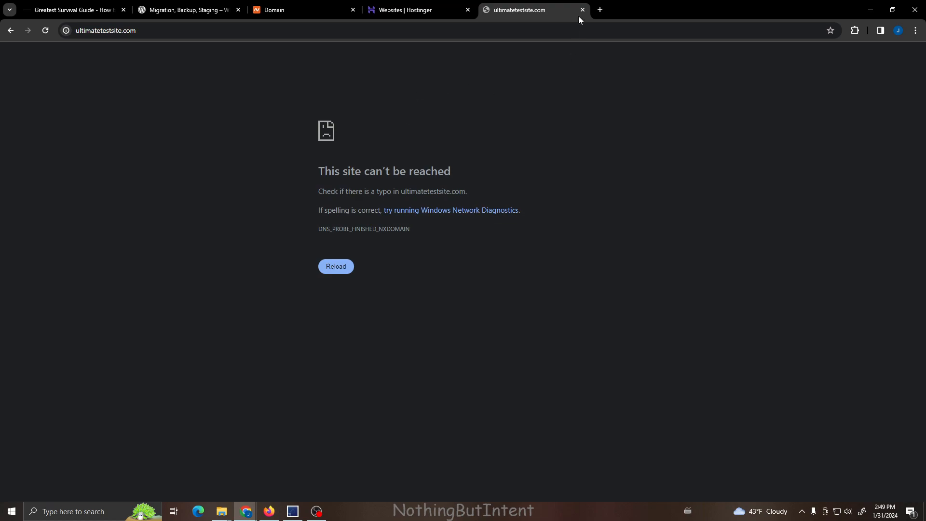
{"action": "left_click_drag", "start_coordinate": [547, 9], "coordinate": [455, 16]}
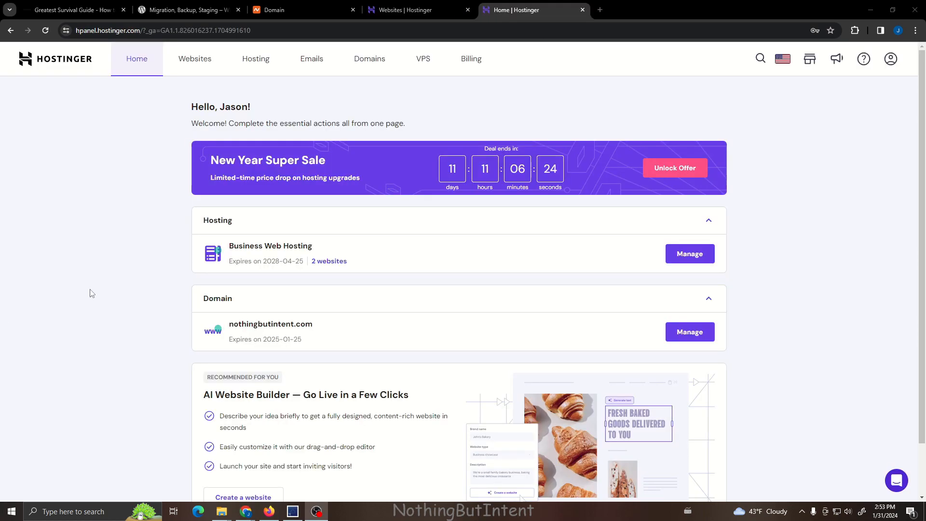
Add a new WordPress website from Hostinger's website list and choose Blog as its type.
{"action": "left_click", "coordinate": [196, 74]}
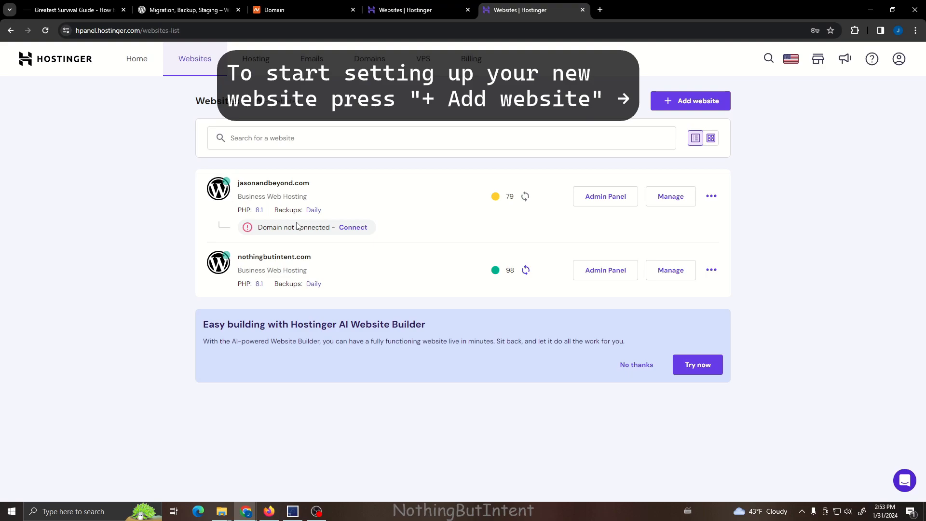
{"action": "left_click", "coordinate": [692, 106]}
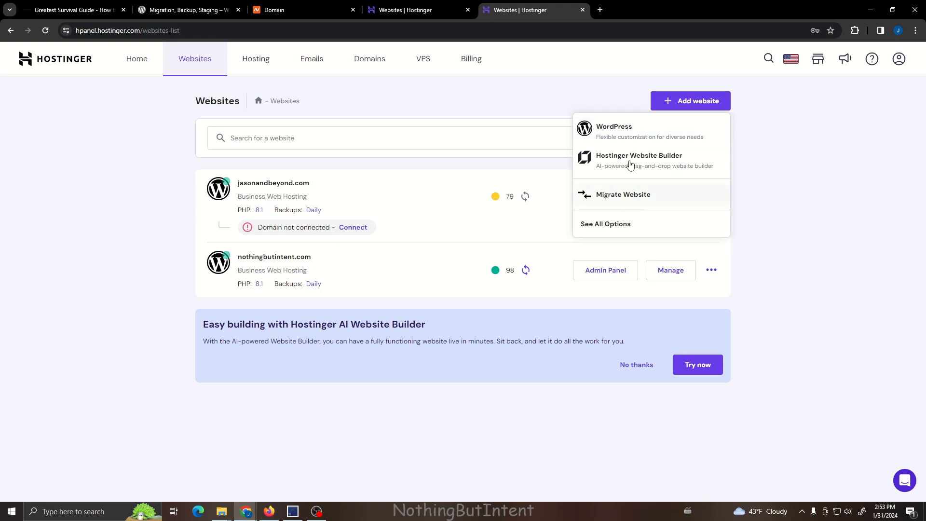
{"action": "left_click", "coordinate": [640, 136]}
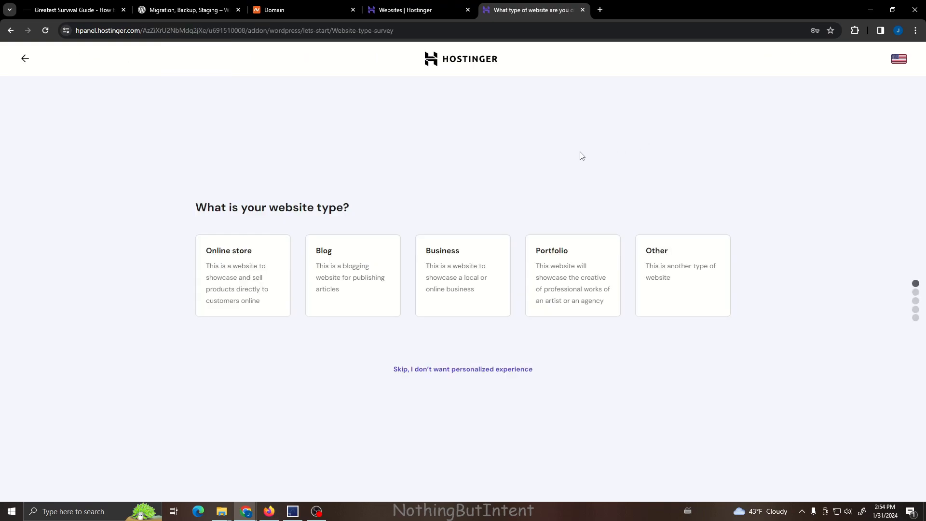
{"action": "left_click", "coordinate": [343, 275]}
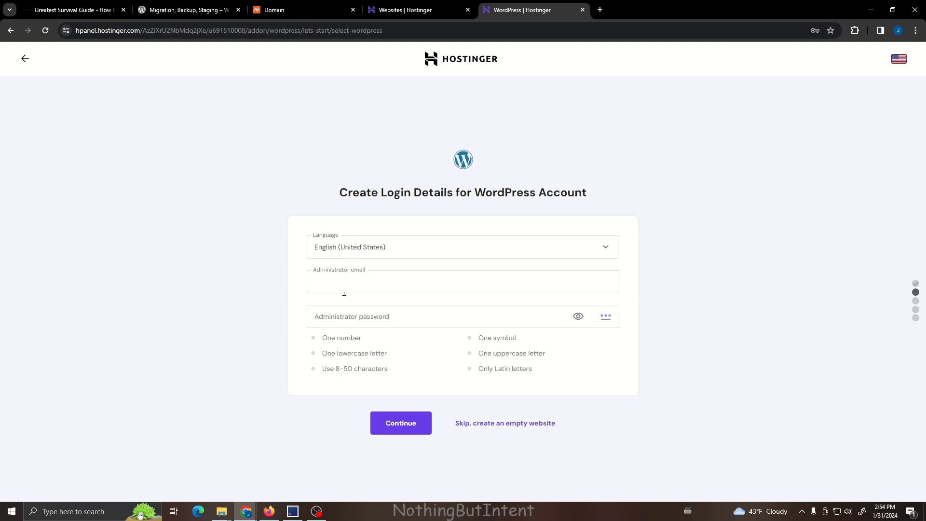
Enter the WordPress administrator password and continue the setup without extra plugins or a template.
{"action": "left_click", "coordinate": [381, 318]}
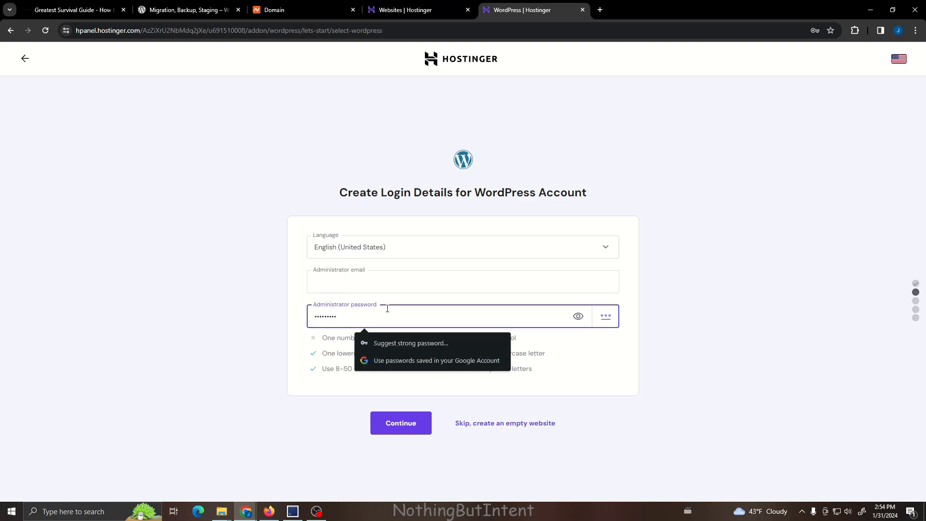
{"action": "left_click", "coordinate": [389, 424]}
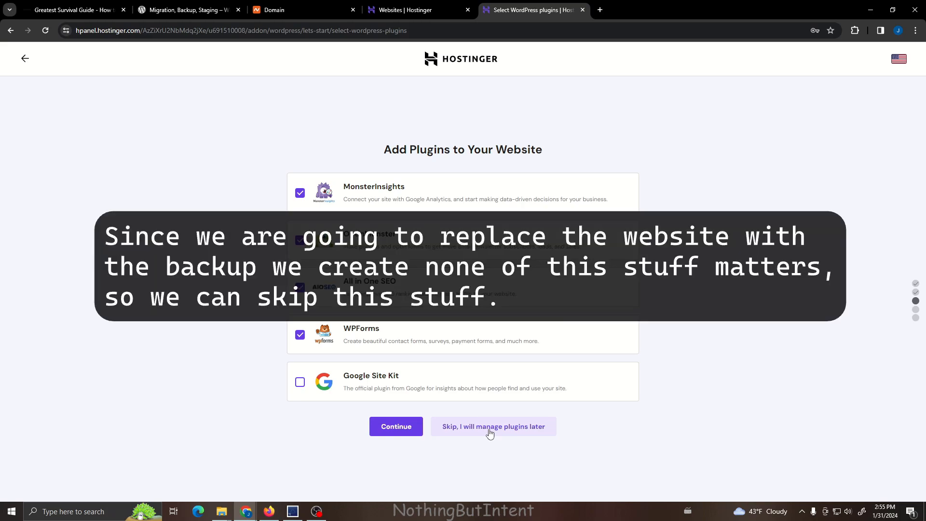
{"action": "left_click", "coordinate": [490, 427]}
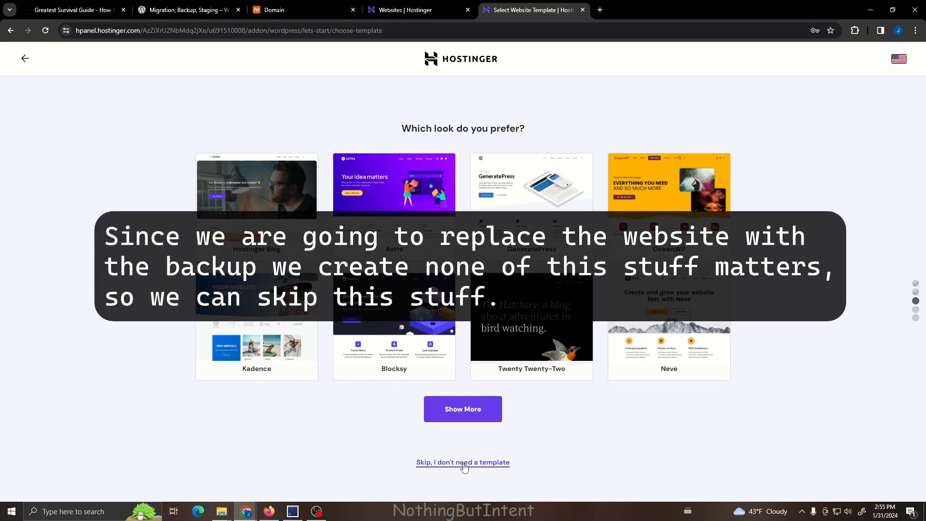
{"action": "left_click", "coordinate": [465, 462]}
{"action": "left_click", "coordinate": [477, 457]}
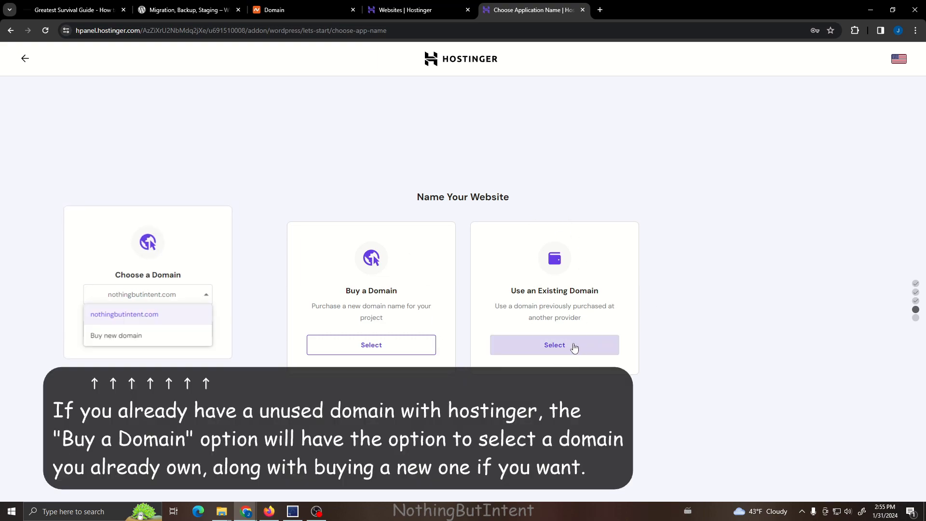
Assign the existing domain ultimatetestsite.com, copied from Namecheap, to the new website and start building it.
{"action": "left_click", "coordinate": [574, 346]}
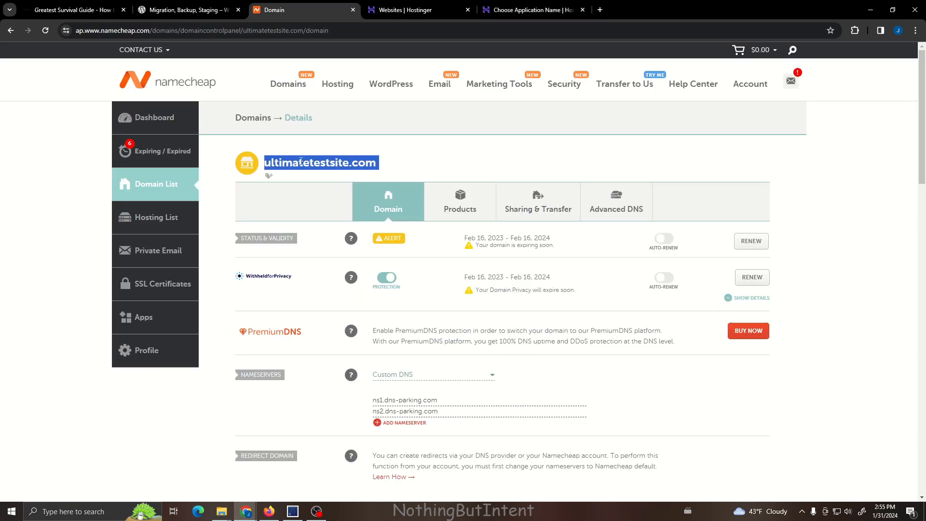
{"action": "right_click", "coordinate": [318, 172]}
{"action": "left_click", "coordinate": [328, 179]}
{"action": "left_click", "coordinate": [546, 8]}
{"action": "left_click", "coordinate": [462, 385]}
{"action": "key", "text": "ctrl+v"}
{"action": "left_click", "coordinate": [600, 384]}
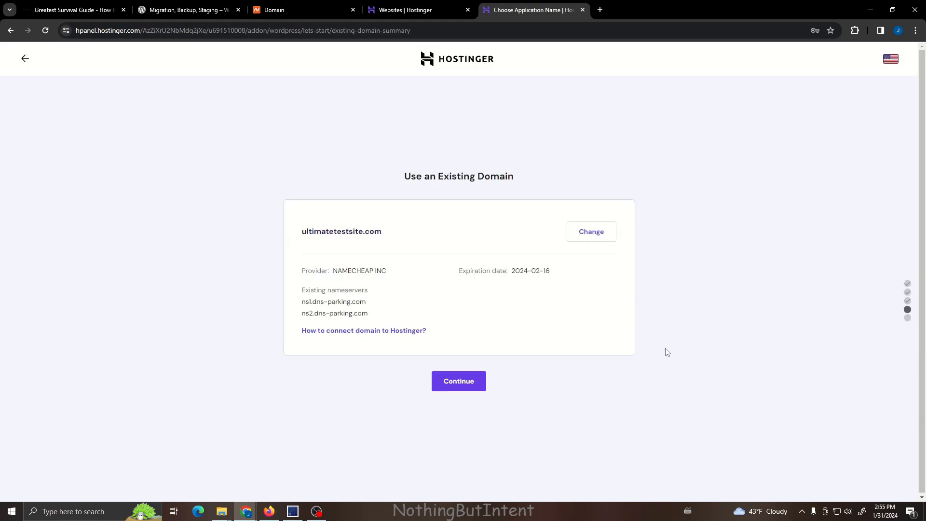
{"action": "left_click", "coordinate": [464, 384]}
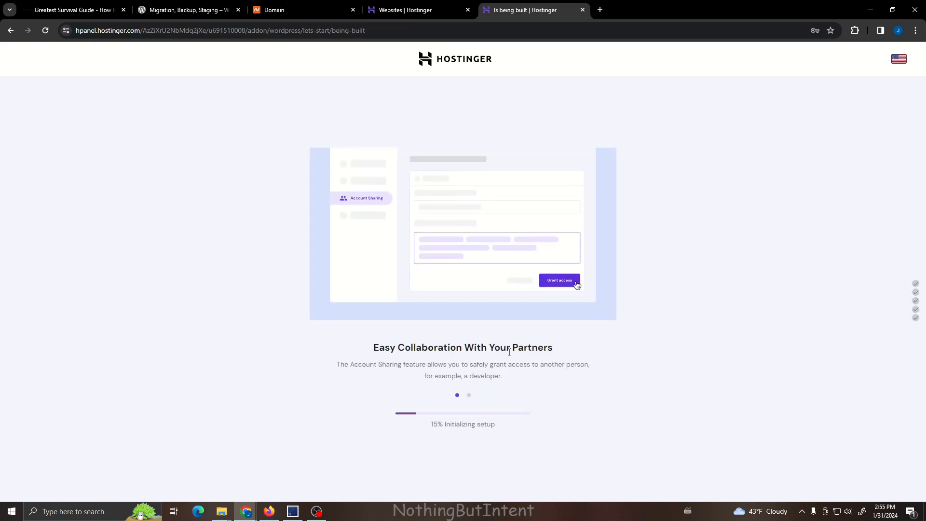
Start the ultimatetestsite.com activation, compare the requested nameservers with those in Namecheap, and continue past the nameserver change.
{"action": "left_click", "coordinate": [292, 381]}
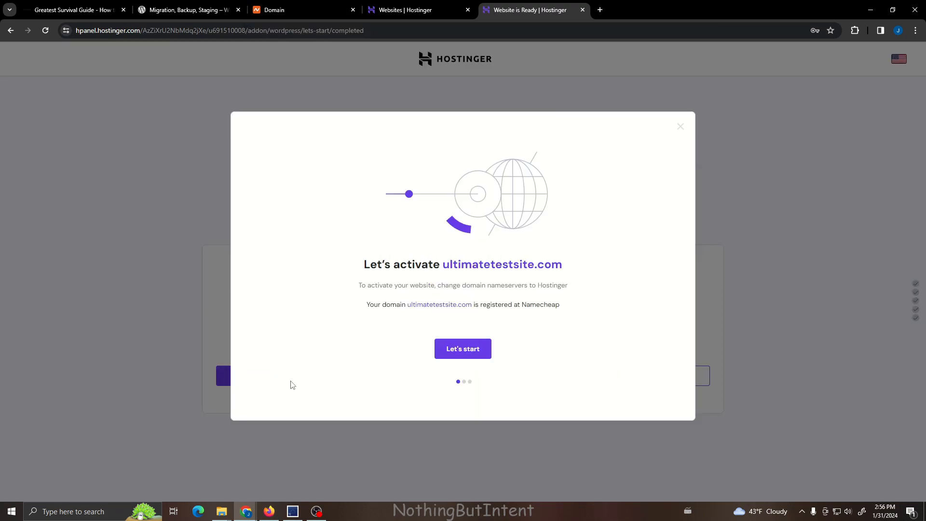
{"action": "left_click", "coordinate": [454, 346]}
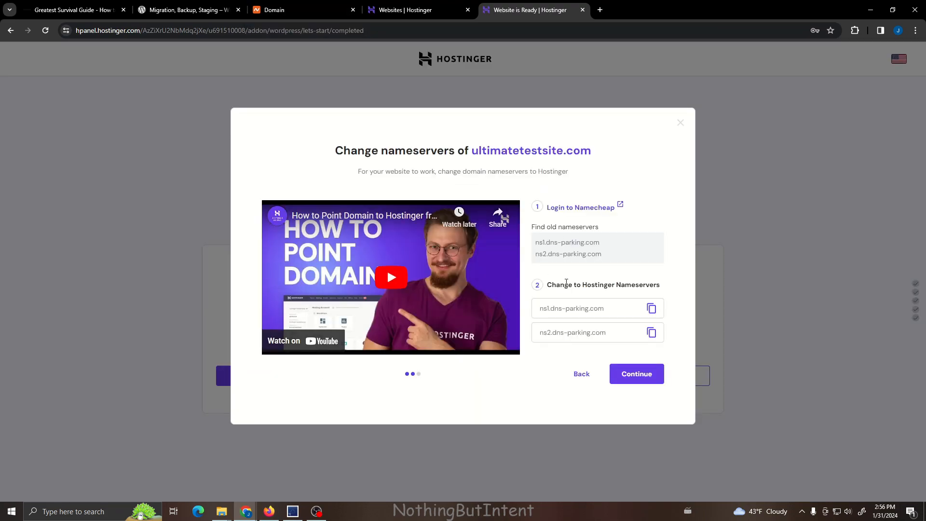
{"action": "left_click", "coordinate": [395, 9]}
{"action": "left_click", "coordinate": [297, 7]}
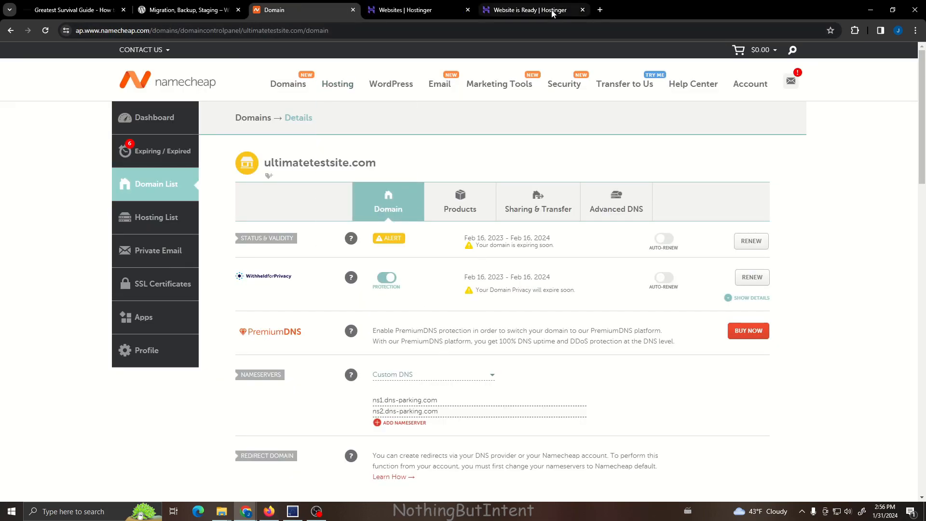
{"action": "left_click", "coordinate": [530, 9]}
{"action": "left_click", "coordinate": [646, 377]}
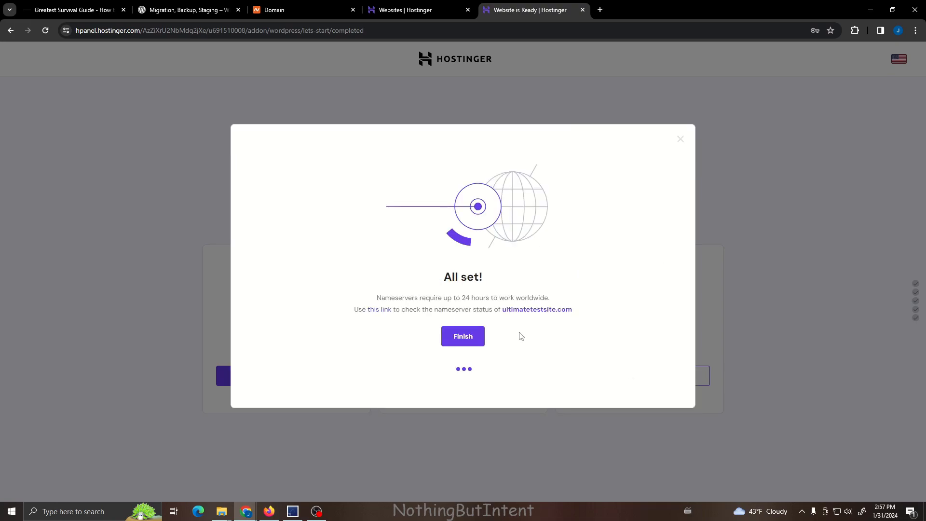
Review the nameserver propagation notice and open the linked nameserver status check for ultimatetestsite.com.
{"action": "left_click_drag", "start_coordinate": [435, 298], "coordinate": [506, 298]}
{"action": "left_click", "coordinate": [470, 309]}
{"action": "left_click_drag", "start_coordinate": [411, 306], "coordinate": [477, 297]}
{"action": "left_click", "coordinate": [456, 309]}
{"action": "left_click", "coordinate": [379, 309]}
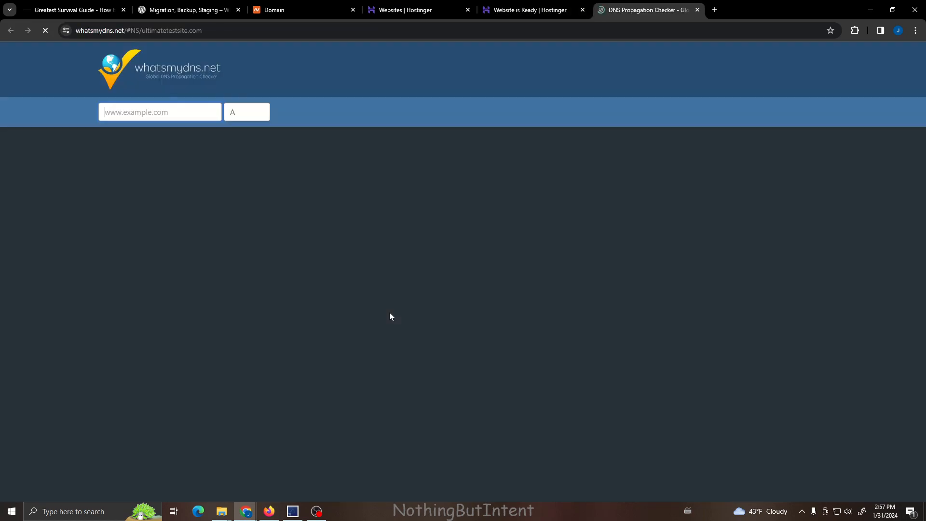
Load ultimatetestsite.com in a separate browser tab and look through its default home page.
{"action": "left_click", "coordinate": [531, 10]}
{"action": "left_click_drag", "start_coordinate": [501, 309], "coordinate": [573, 309]}
{"action": "left_click_drag", "start_coordinate": [571, 309], "coordinate": [715, 9]}
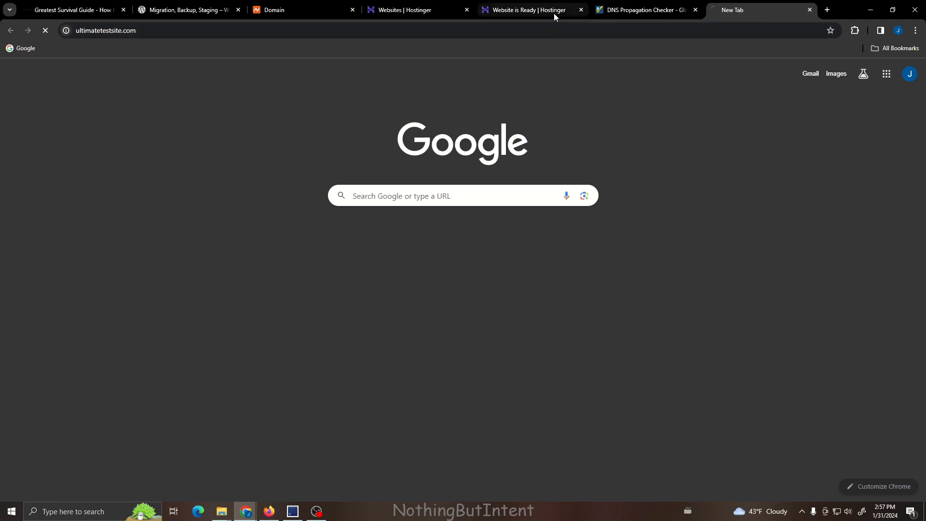
{"action": "scroll", "coordinate": [388, 169], "scroll_direction": "down", "scroll_amount": 5}
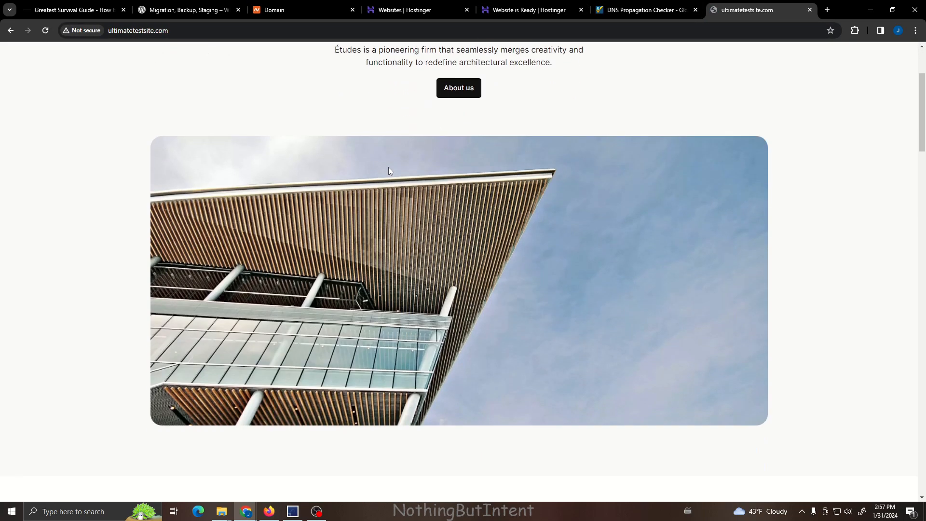
{"action": "left_click_drag", "start_coordinate": [921, 153], "coordinate": [925, 54]}
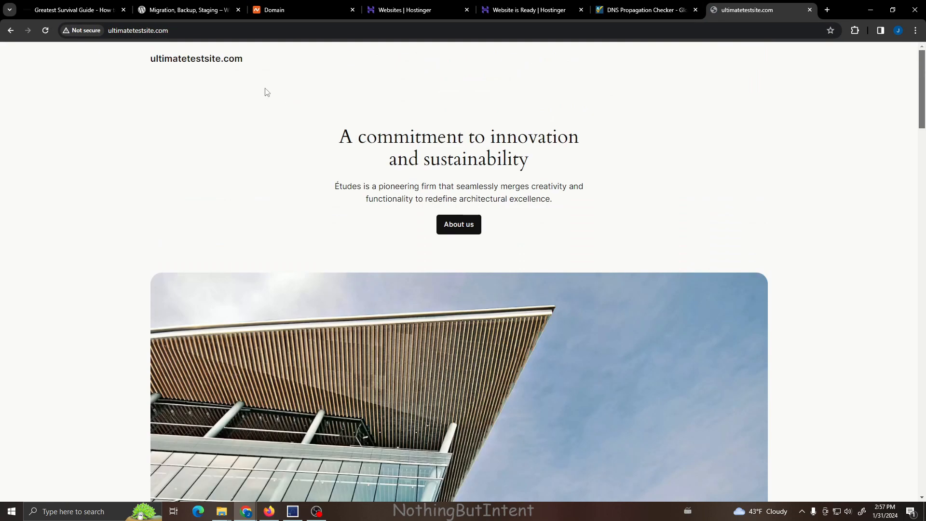
Return to the Hostinger setup and finish the nameserver connection for ultimatetestsite.com.
{"action": "left_click", "coordinate": [643, 10]}
{"action": "left_click", "coordinate": [551, 11]}
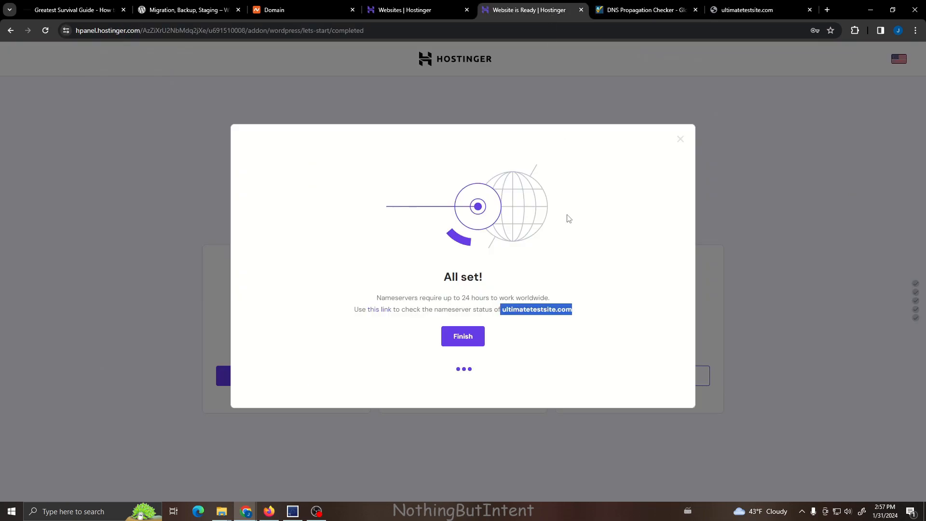
{"action": "left_click", "coordinate": [465, 338]}
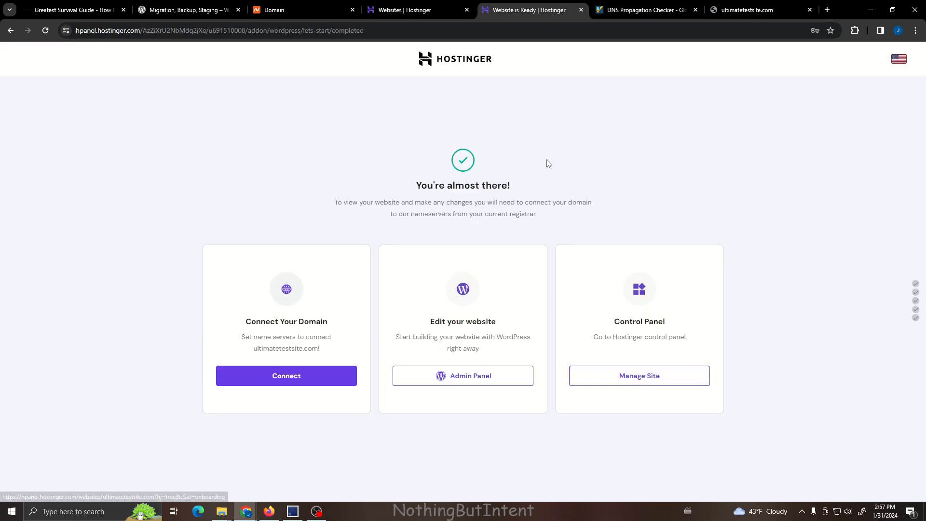
Compare the new ultimatetestsite.com home page with the existing Greatest Survival Guide site.
{"action": "left_click", "coordinate": [723, 18]}
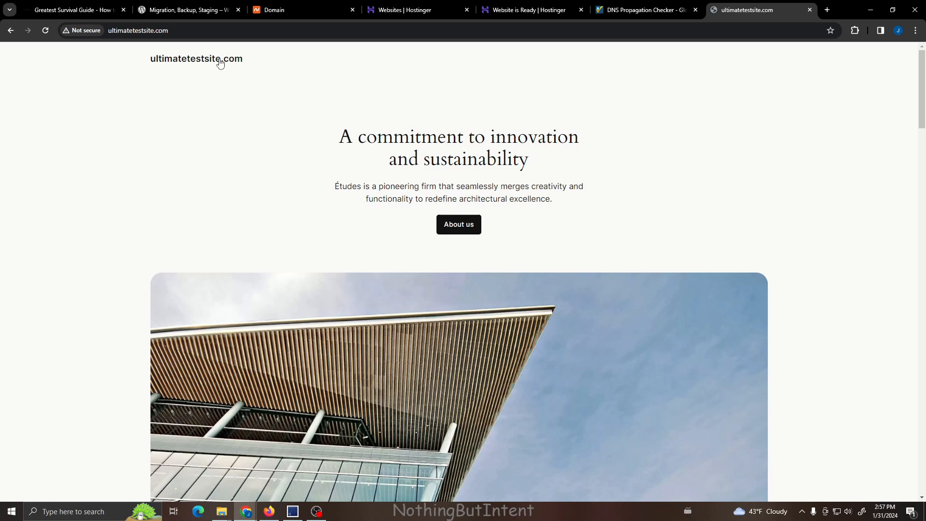
{"action": "left_click", "coordinate": [85, 14]}
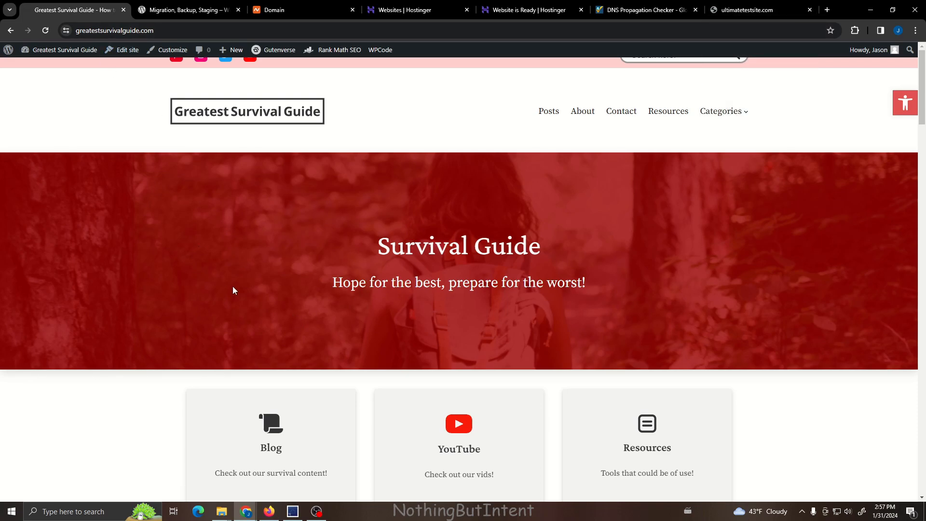
{"action": "left_click", "coordinate": [748, 8]}
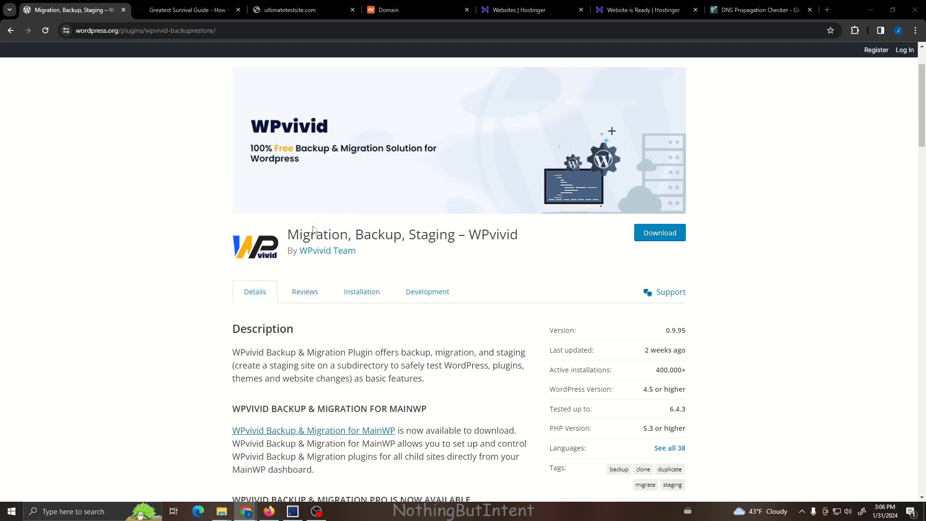
Check the WPvivid plugin's title on WordPress.org and open the installed plugins list in the Greatest Survival Guide dashboard.
{"action": "left_click_drag", "start_coordinate": [300, 234], "coordinate": [395, 236]}
{"action": "left_click", "coordinate": [395, 235]}
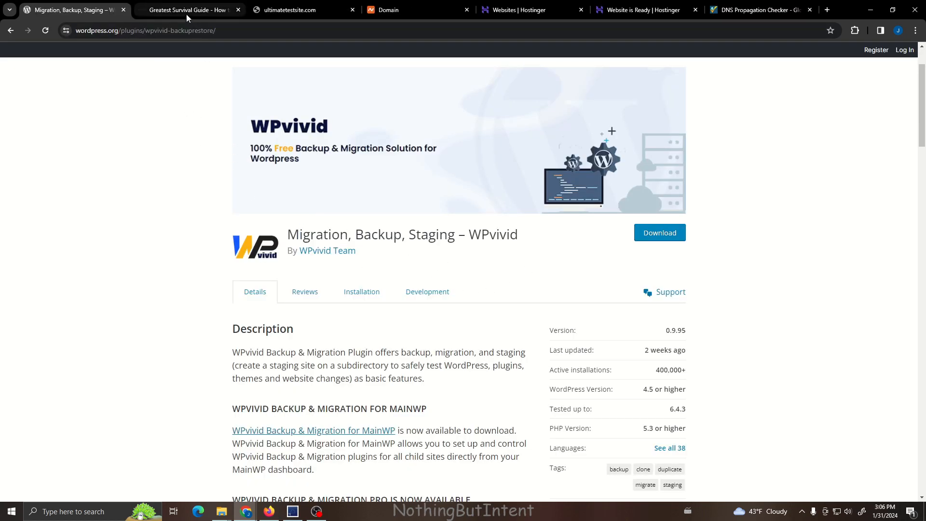
{"action": "left_click", "coordinate": [186, 12]}
{"action": "left_click", "coordinate": [74, 53]}
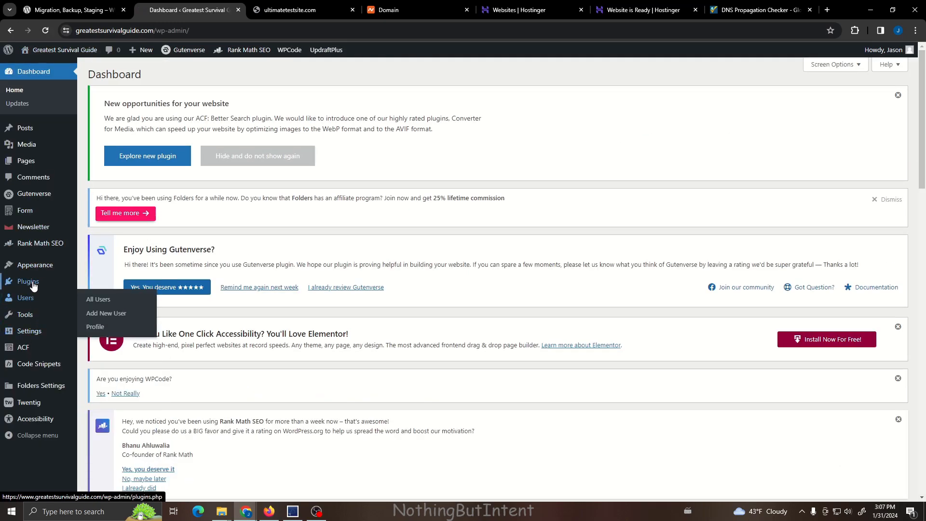
{"action": "left_click", "coordinate": [34, 284]}
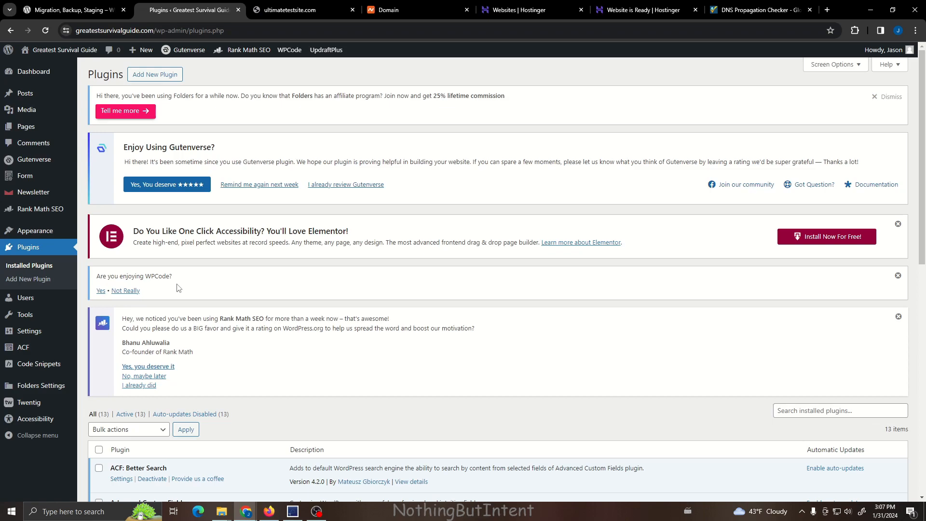
{"action": "scroll", "coordinate": [282, 188], "scroll_direction": "down", "scroll_amount": 3}
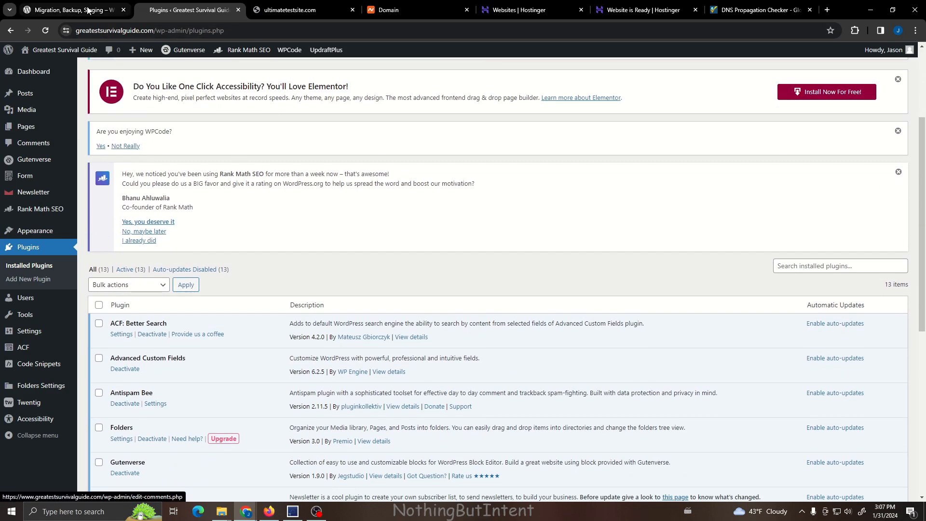
Find WPvivid among the new plugins for Greatest Survival Guide, copying its name from WordPress.org, and install Migration, Backup, Staging – WPvivid.
{"action": "left_click", "coordinate": [73, 10]}
{"action": "left_click_drag", "start_coordinate": [470, 237], "coordinate": [520, 238]}
{"action": "right_click", "coordinate": [493, 236]}
{"action": "left_click", "coordinate": [515, 247]}
{"action": "left_click", "coordinate": [201, 6]}
{"action": "left_click", "coordinate": [164, 76]}
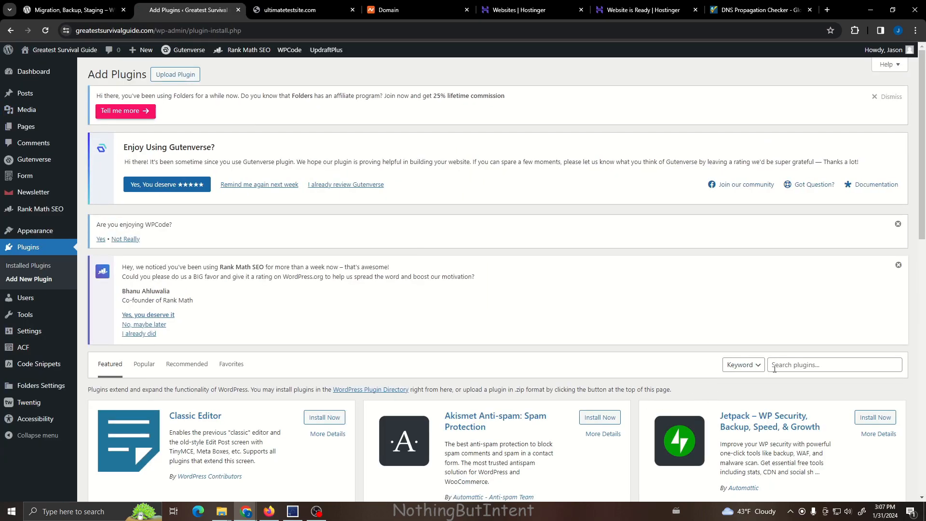
{"action": "left_click", "coordinate": [803, 365]}
{"action": "key", "text": "ctrl+v"}
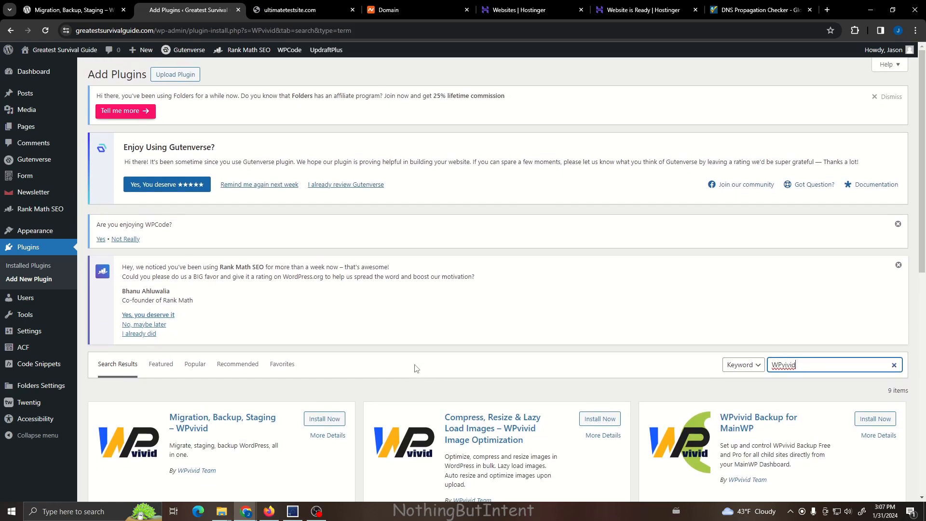
{"action": "scroll", "coordinate": [410, 371], "scroll_direction": "down", "scroll_amount": 4}
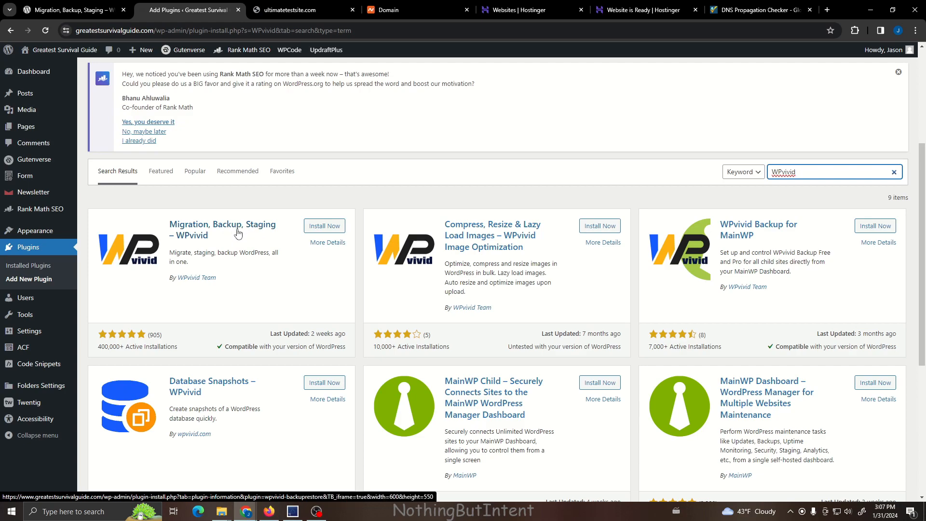
{"action": "left_click", "coordinate": [324, 227]}
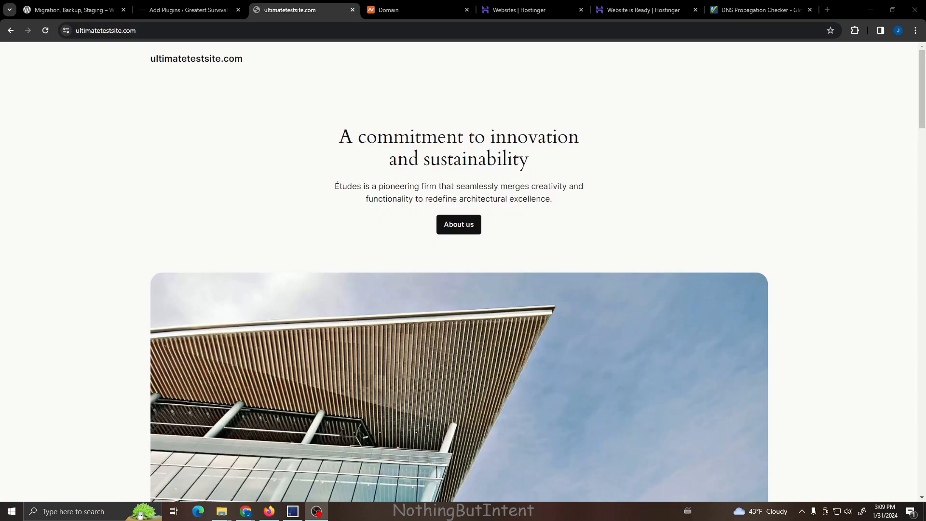
Open the /wp-admin/ login of ultimatetestsite.com and log in with the administrator username and password.
{"action": "left_click", "coordinate": [183, 32]}
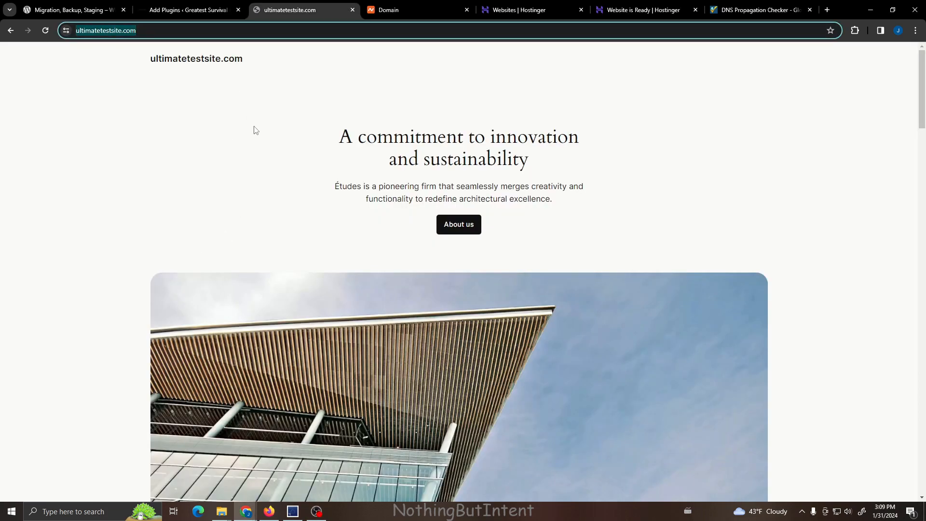
{"action": "key", "text": "End"}
{"action": "type", "text": "/wp-admin/"}
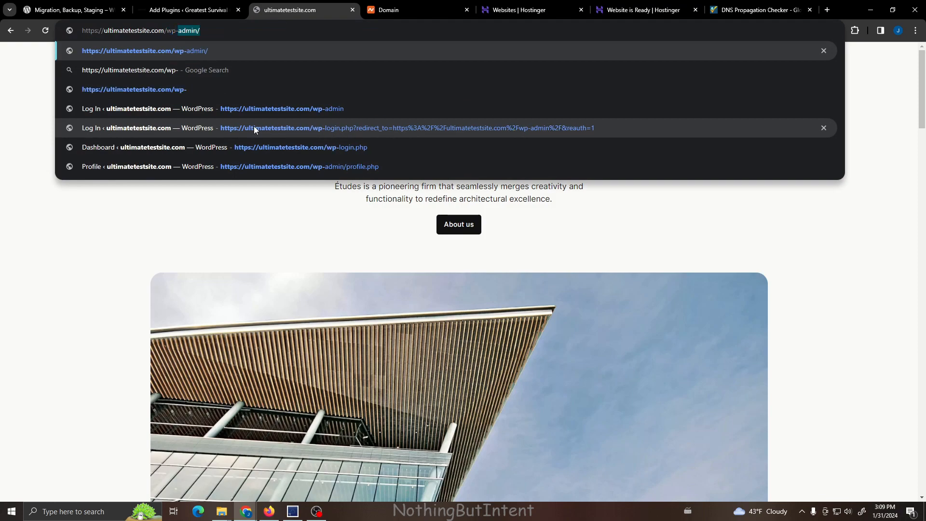
{"action": "key", "text": "Return"}
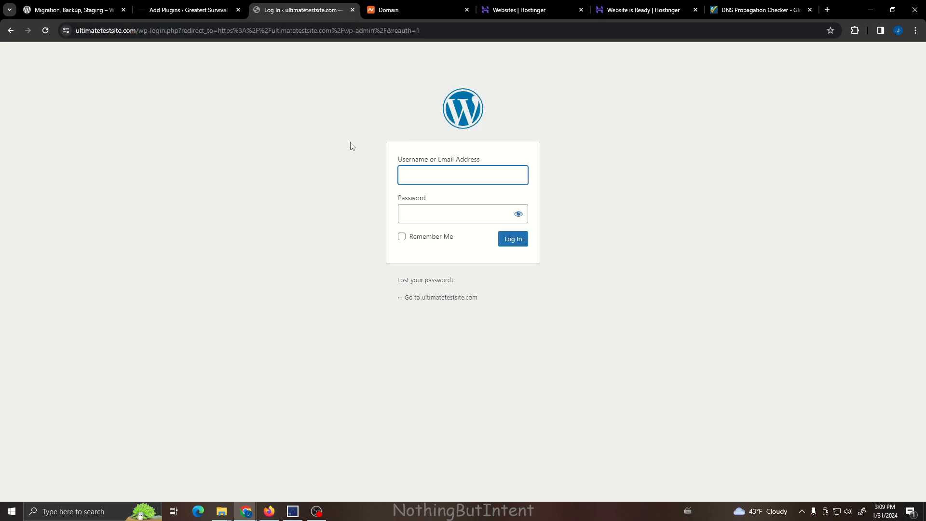
{"action": "key", "text": "Tab"}
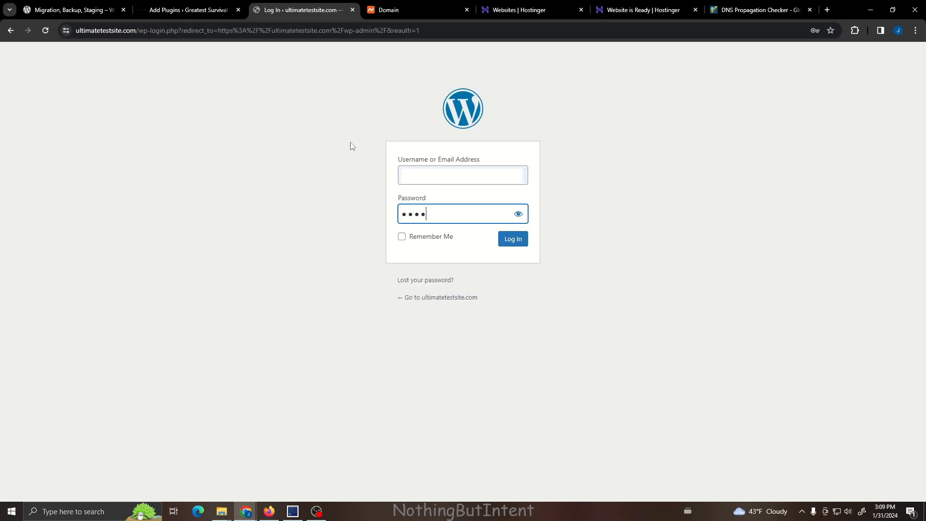
{"action": "key", "text": "Return"}
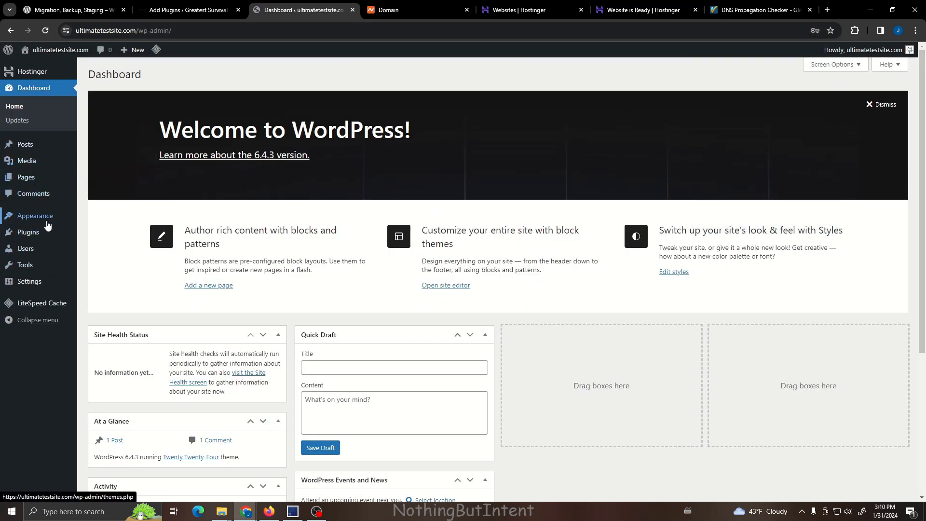
Search for WPvivid on ultimatetestsite.com, then install and activate the Migration, Backup, Staging – WPvivid plugin.
{"action": "mouse_move", "coordinate": [38, 235]}
{"action": "left_click", "coordinate": [96, 233]}
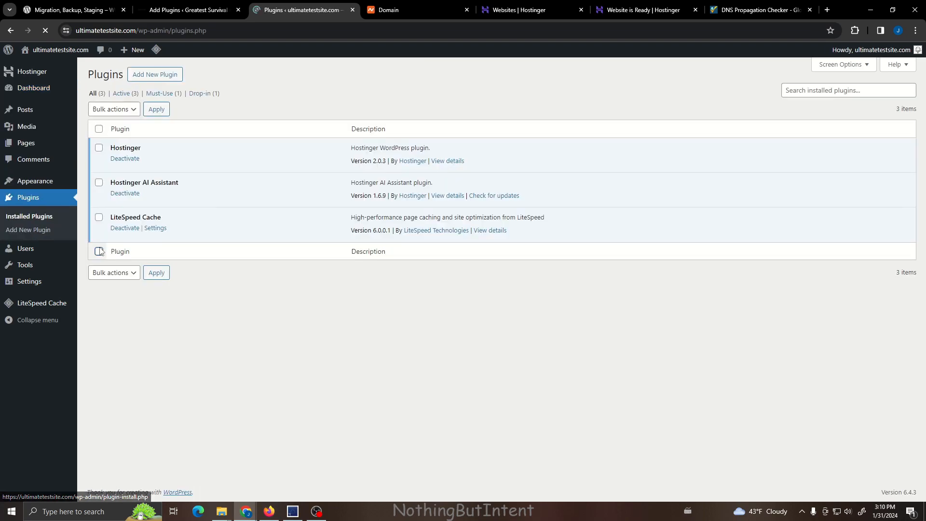
{"action": "left_click", "coordinate": [152, 76]}
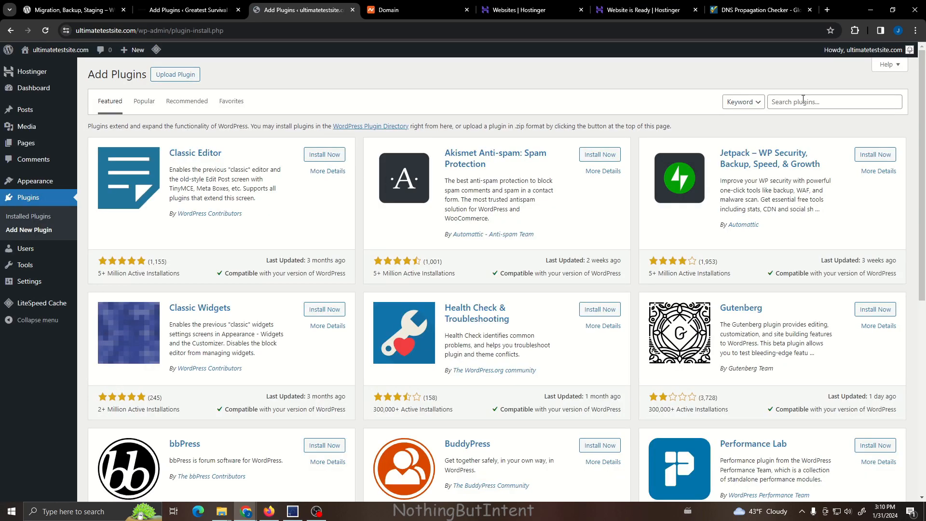
{"action": "left_click", "coordinate": [809, 101]}
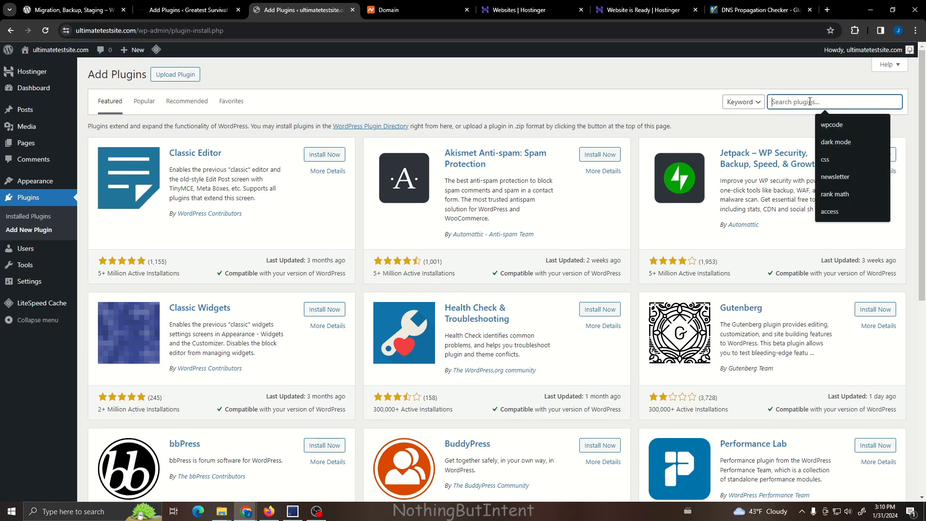
{"action": "type", "text": "WPvivid"}
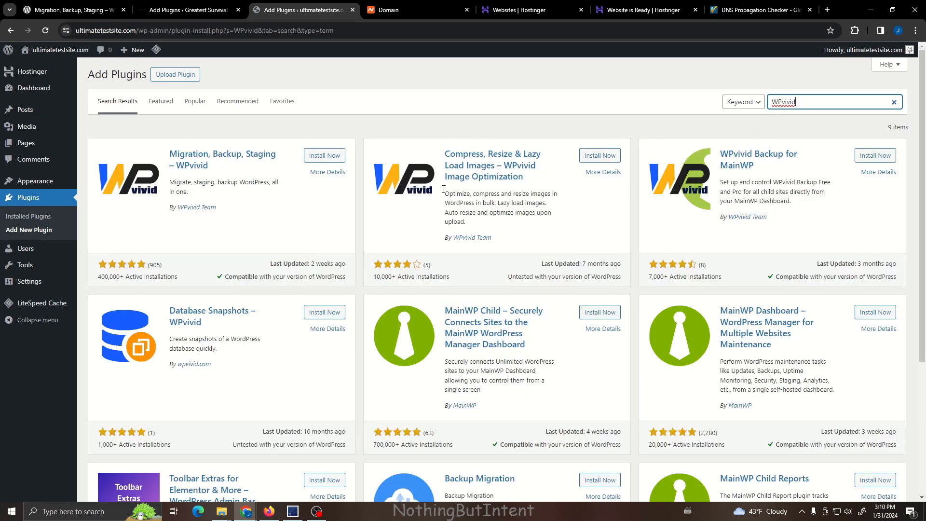
{"action": "left_click", "coordinate": [332, 159]}
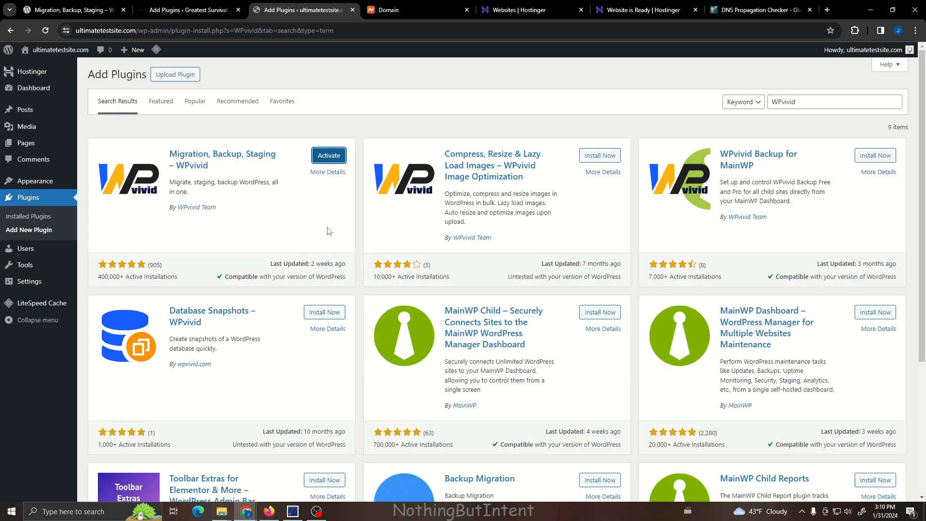
{"action": "left_click", "coordinate": [330, 156]}
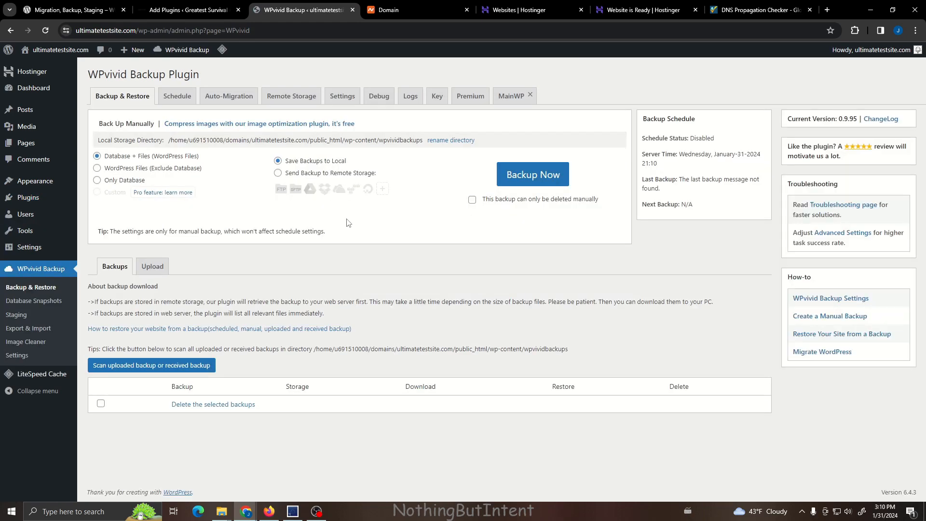
Activate the installed Migration, Backup, Staging – WPvivid plugin on the Greatest Survival Guide site.
{"action": "left_click", "coordinate": [68, 10]}
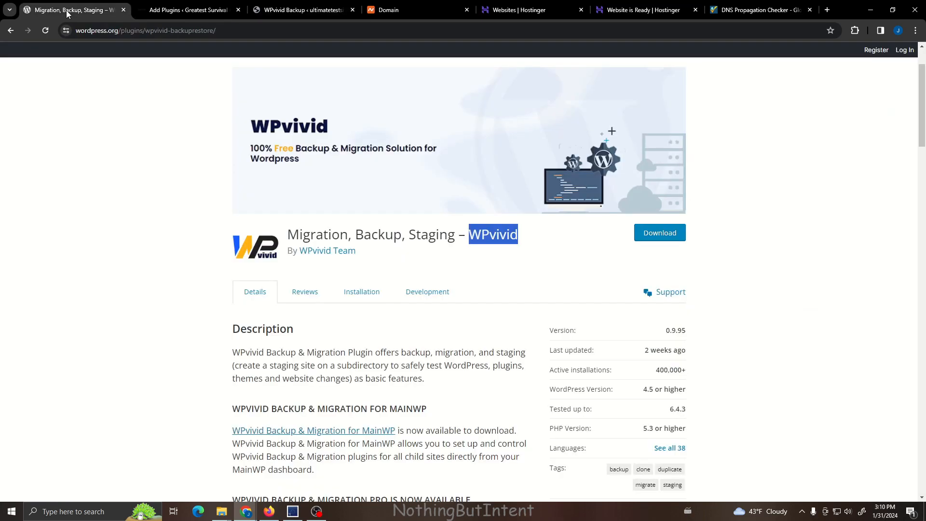
{"action": "left_click", "coordinate": [167, 11]}
{"action": "left_click", "coordinate": [328, 226]}
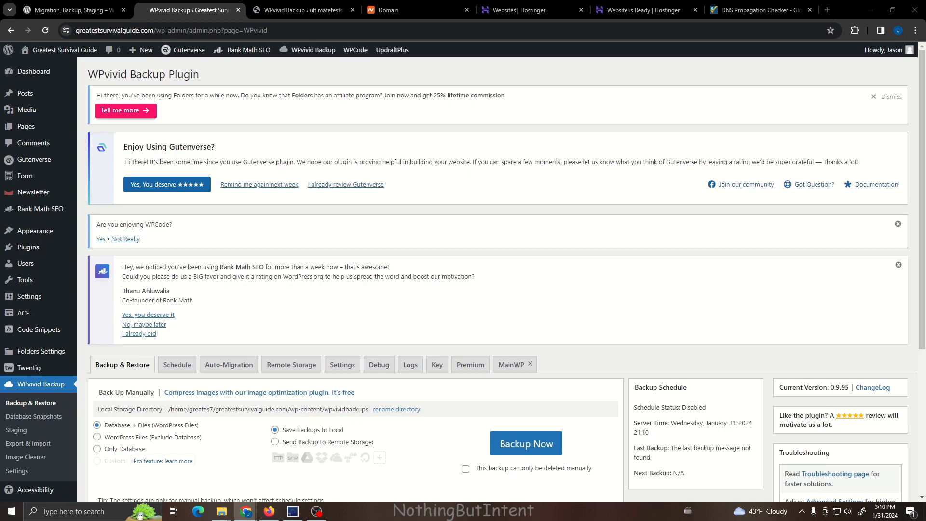
{"action": "left_click", "coordinate": [203, 110]}
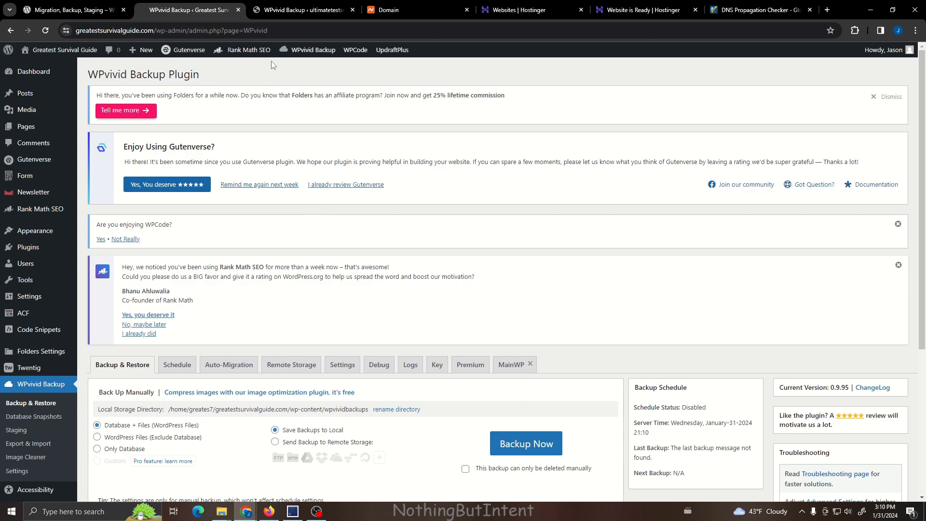
Generate a WPvivid migration key on ultimatetestsite.com with an 8 hours expiry and copy the whole key.
{"action": "left_click", "coordinate": [304, 9]}
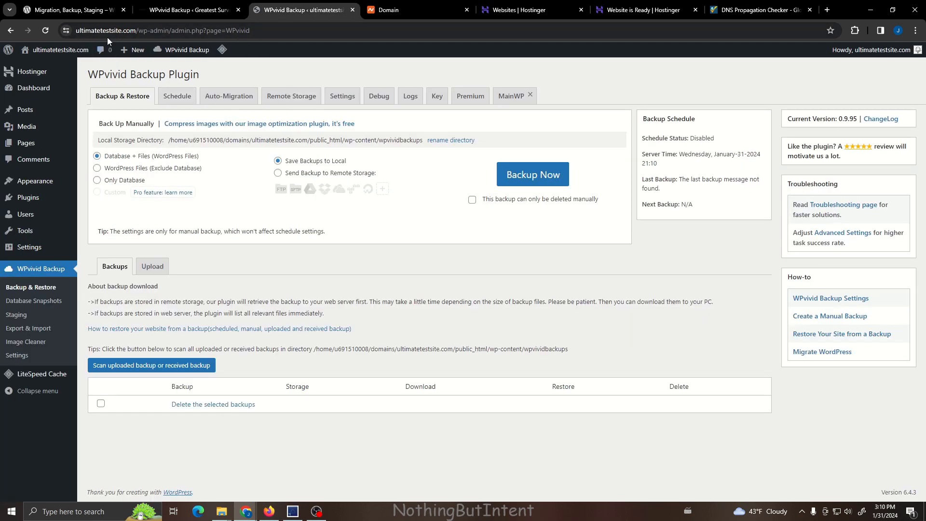
{"action": "left_click", "coordinate": [175, 14]}
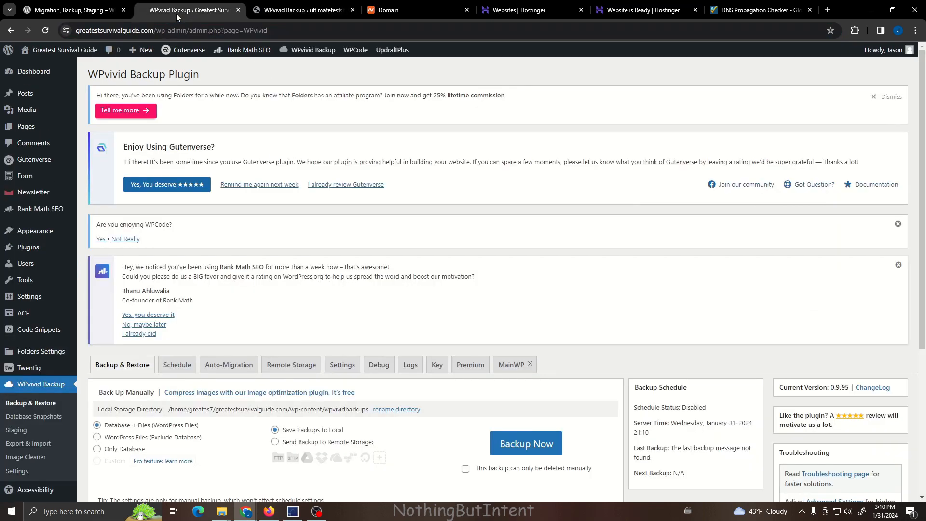
{"action": "key", "text": "ctrl+Tab"}
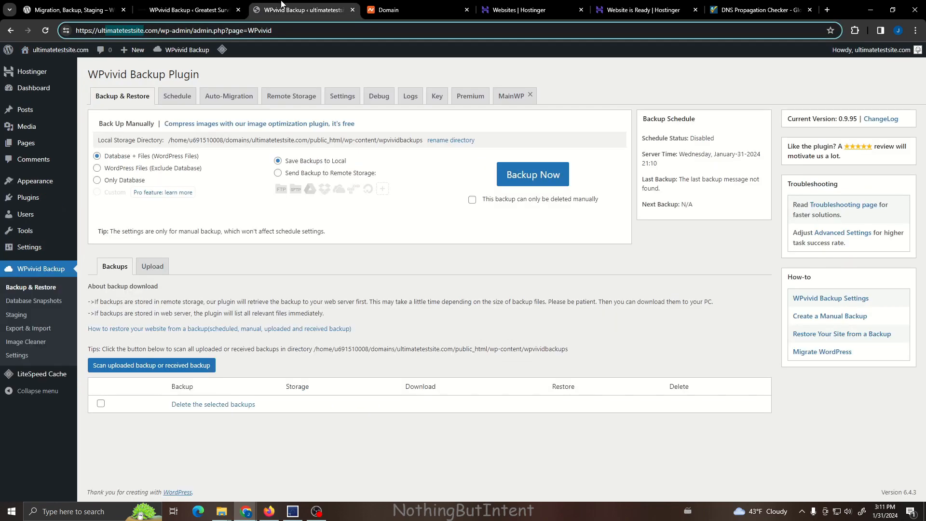
{"action": "mouse_move", "coordinate": [61, 53]}
{"action": "left_click", "coordinate": [435, 99]}
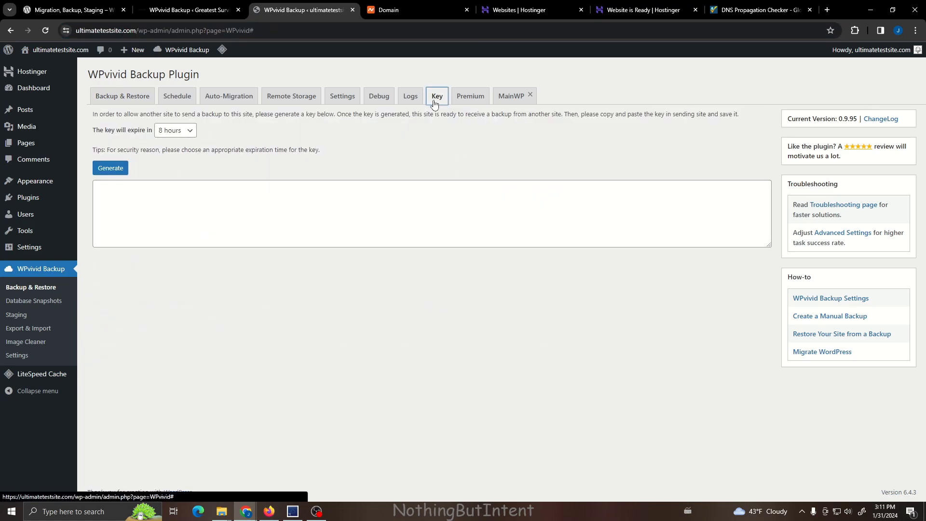
{"action": "left_click", "coordinate": [111, 168]}
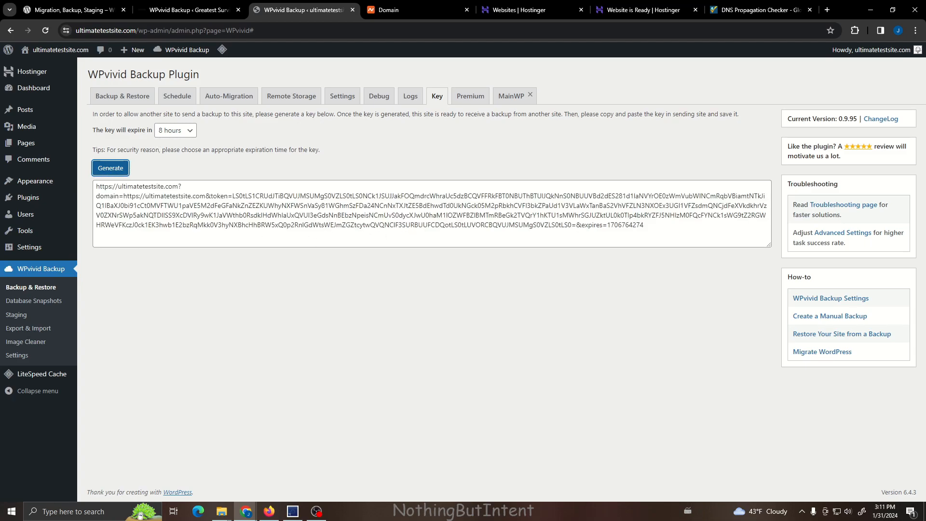
{"action": "triple_click", "coordinate": [710, 226]}
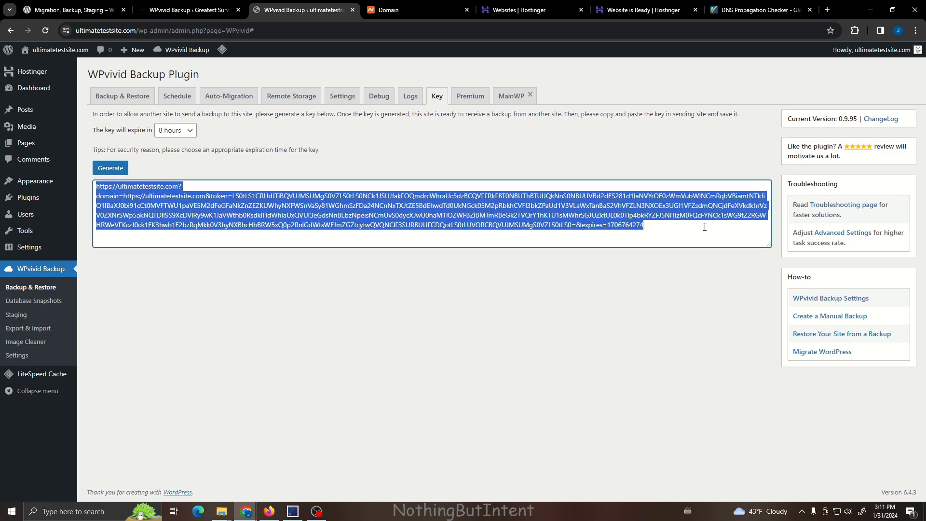
{"action": "right_click", "coordinate": [182, 230]}
{"action": "left_click", "coordinate": [220, 275]}
{"action": "left_click_drag", "start_coordinate": [690, 231], "coordinate": [62, 187]}
Paste the migration key into WPvivid's Auto-Migration settings on the Greatest Survival Guide site and save it.
{"action": "left_click", "coordinate": [194, 11]}
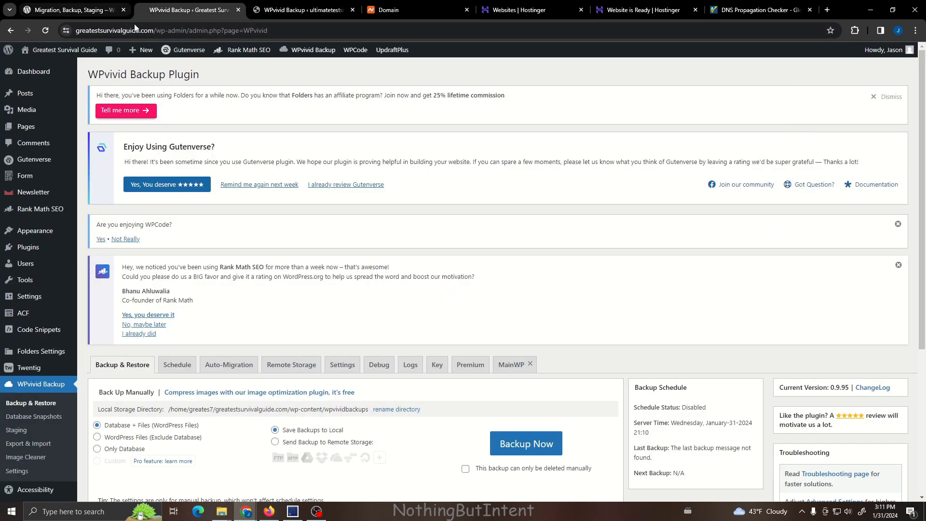
{"action": "scroll", "coordinate": [319, 333], "scroll_direction": "down", "scroll_amount": 3}
{"action": "scroll", "coordinate": [319, 333], "scroll_direction": "up", "scroll_amount": 3}
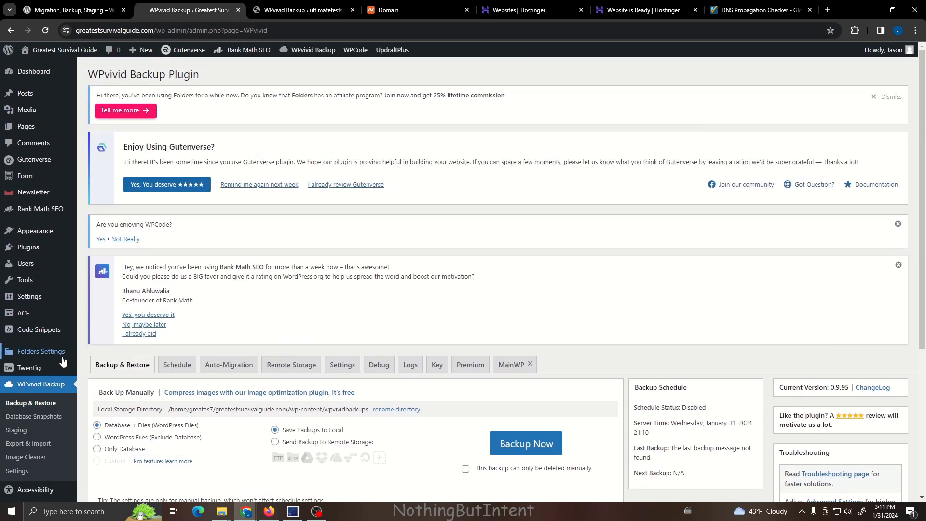
{"action": "left_click", "coordinate": [229, 365]}
{"action": "scroll", "coordinate": [200, 290], "scroll_direction": "down", "scroll_amount": 3}
{"action": "left_click", "coordinate": [173, 280]}
{"action": "key", "text": "ctrl+v"}
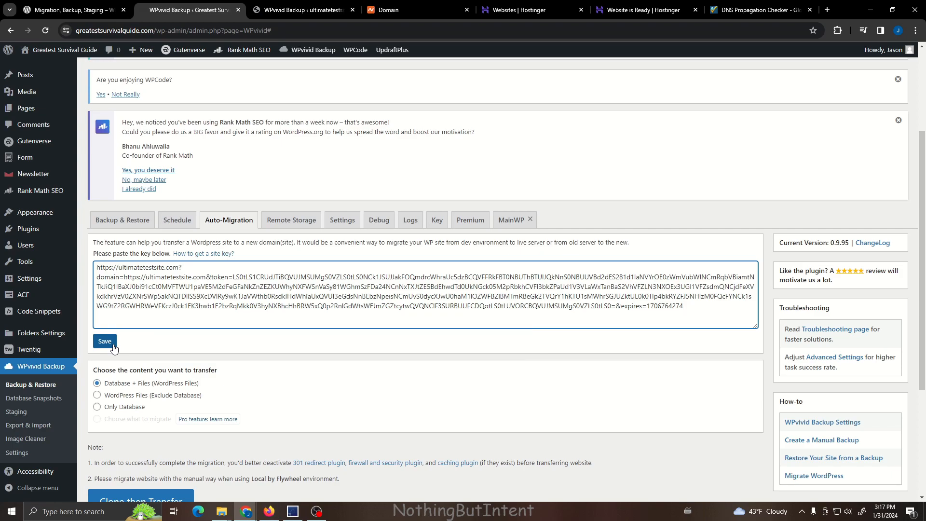
{"action": "left_click", "coordinate": [113, 345]}
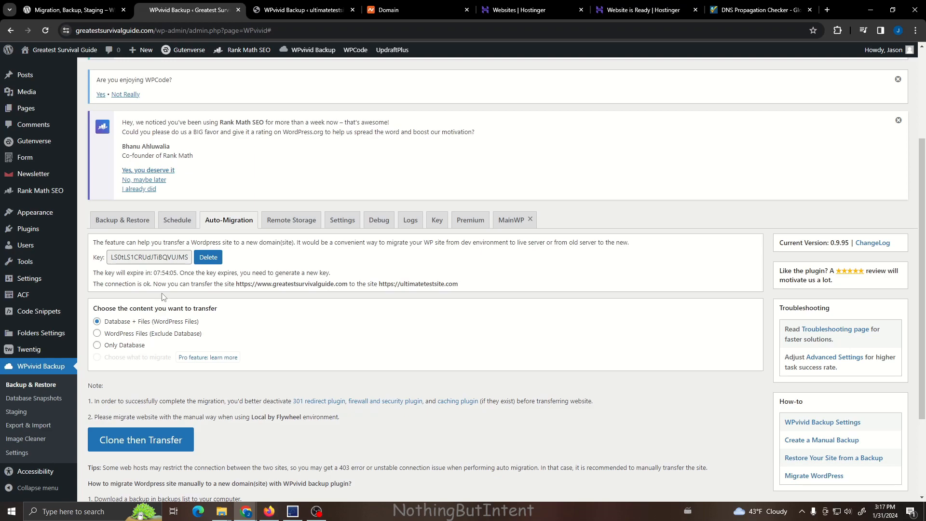
Clone and transfer the Greatest Survival Guide site's database and WordPress files to ultimatetestsite.com.
{"action": "scroll", "coordinate": [166, 308], "scroll_direction": "down", "scroll_amount": 2}
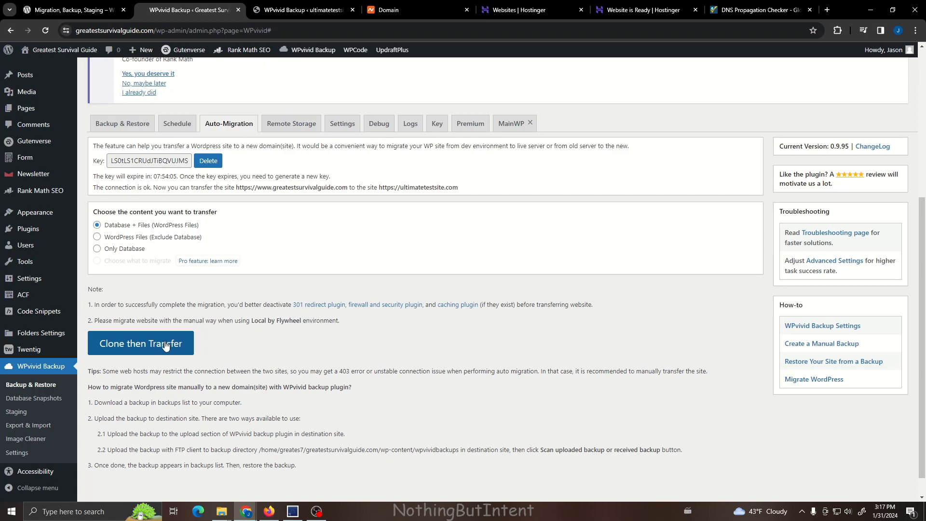
{"action": "left_click", "coordinate": [165, 345]}
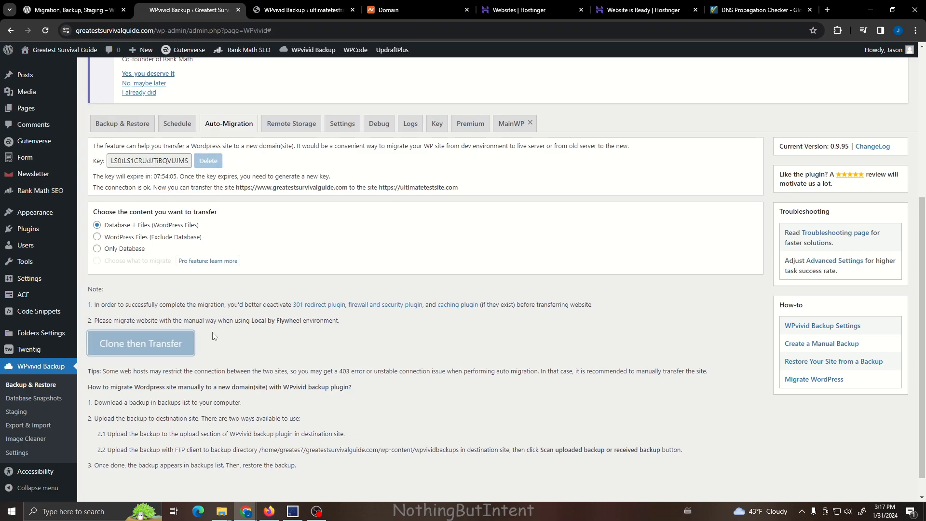
{"action": "scroll", "coordinate": [214, 336], "scroll_direction": "up", "scroll_amount": 2}
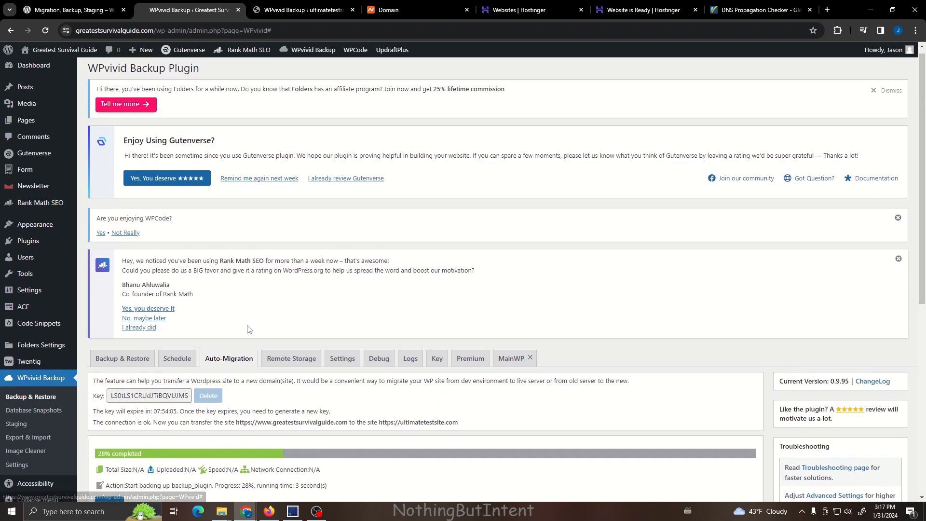
{"action": "scroll", "coordinate": [247, 328], "scroll_direction": "down", "scroll_amount": 2}
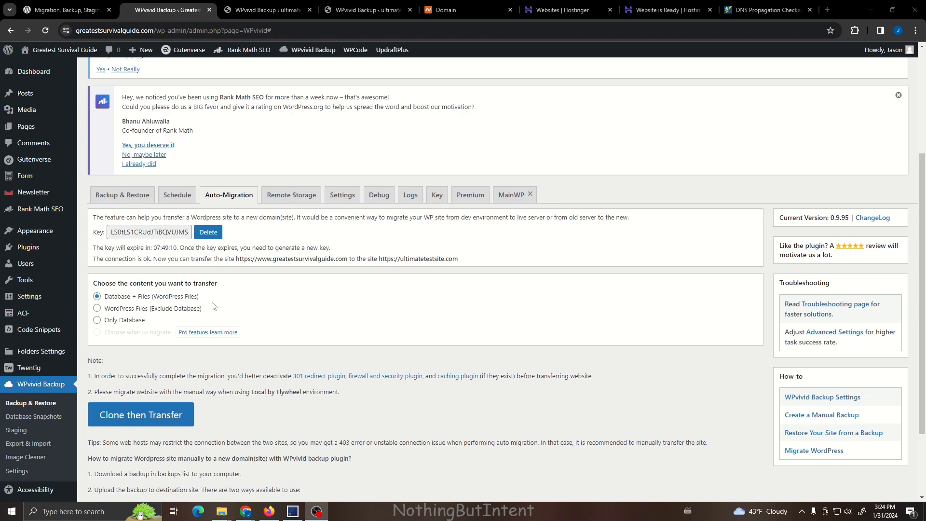
Restore the received migration backup in WPvivid on ultimatetestsite.com, confirming the restore and its completion.
{"action": "left_click", "coordinate": [254, 5]}
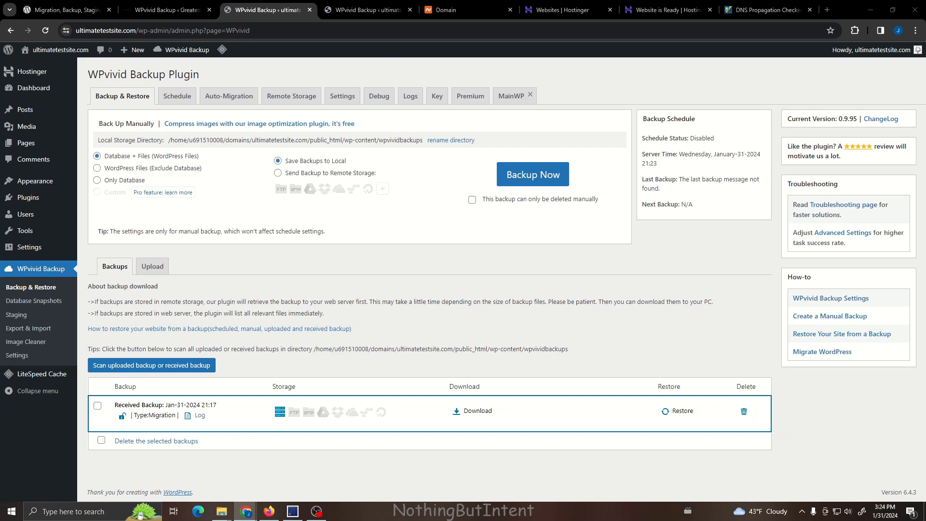
{"action": "left_click", "coordinate": [682, 413]}
{"action": "scroll", "coordinate": [535, 407], "scroll_direction": "down", "scroll_amount": 3}
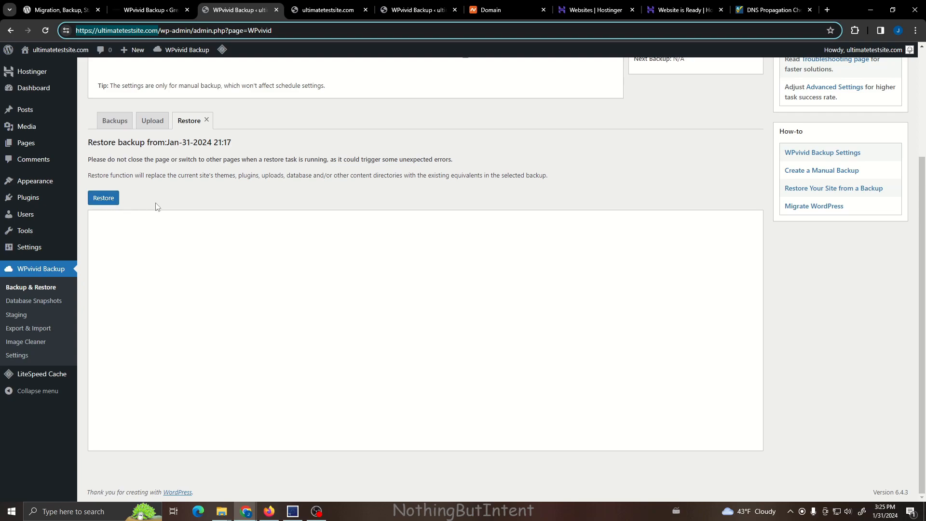
{"action": "left_click", "coordinate": [106, 199]}
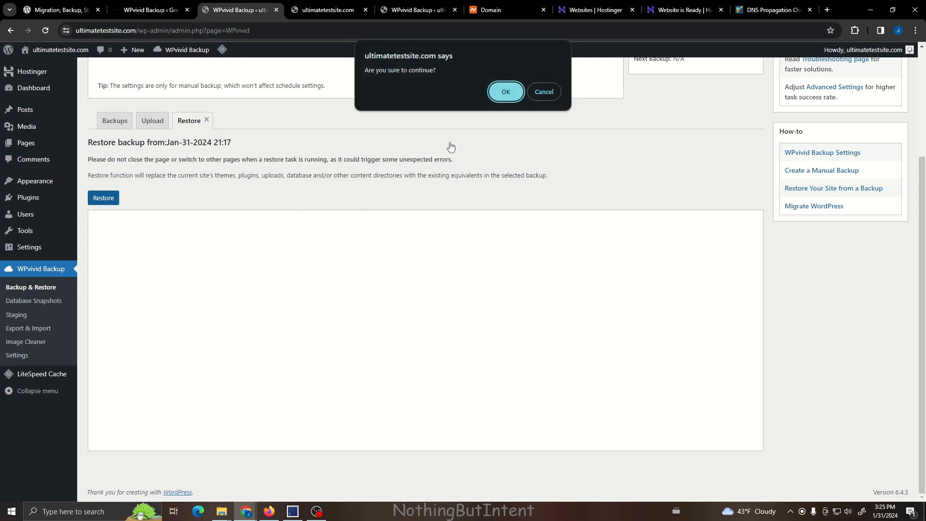
{"action": "left_click", "coordinate": [505, 92]}
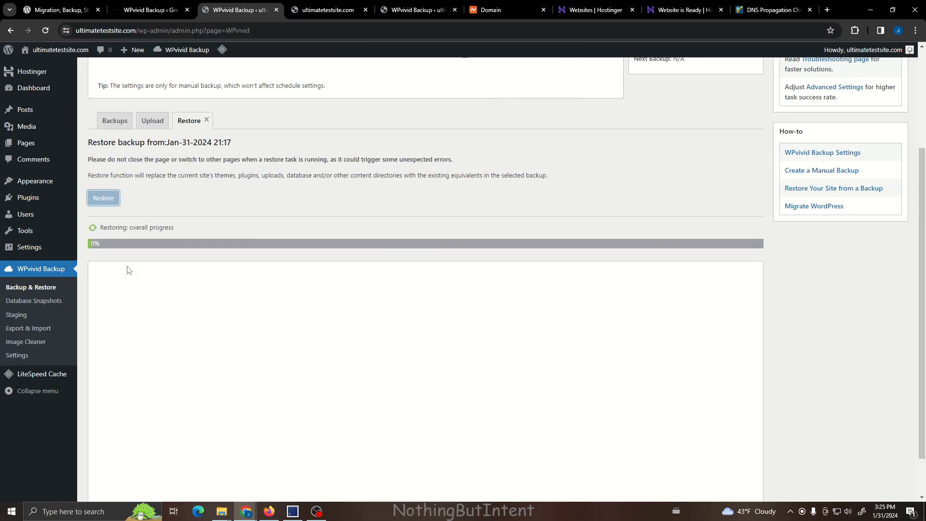
{"action": "scroll", "coordinate": [263, 256], "scroll_direction": "down", "scroll_amount": 1}
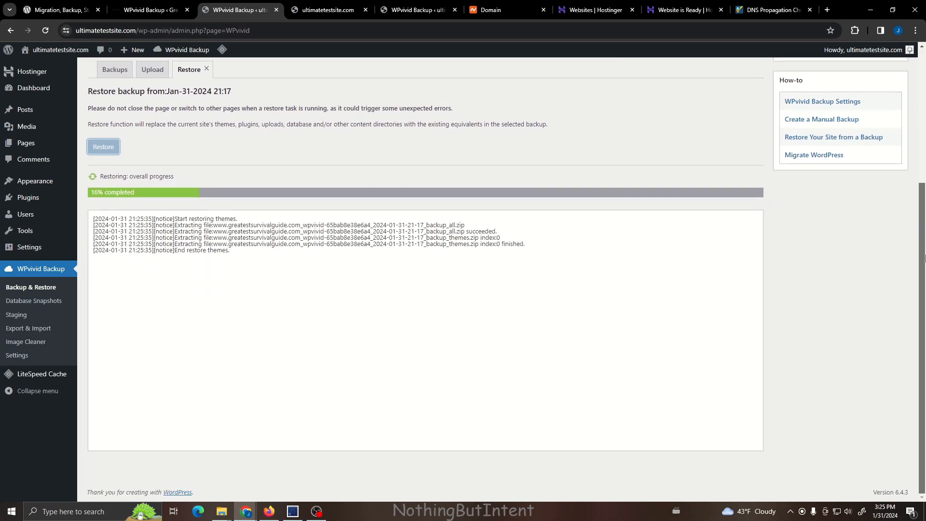
{"action": "left_click", "coordinate": [317, 511]}
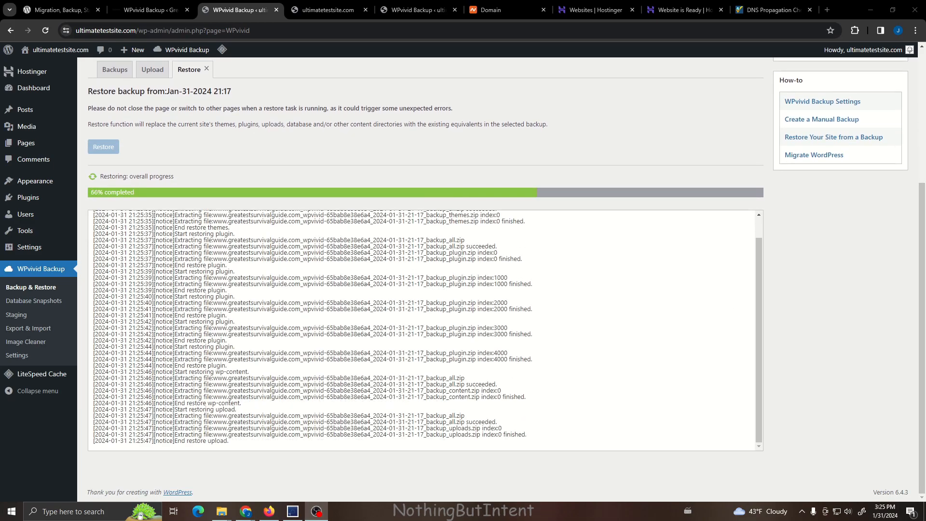
{"action": "left_click", "coordinate": [545, 92]}
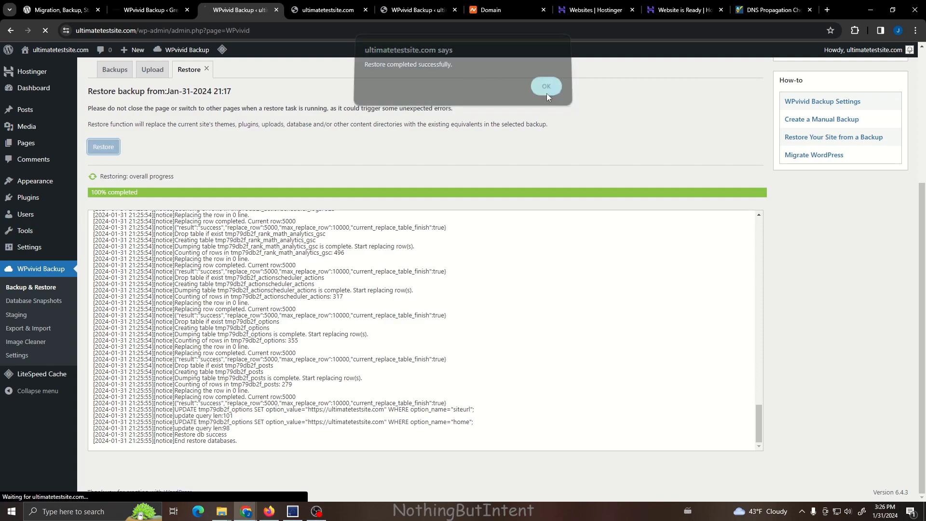
Reload the ultimatetestsite.com home page and check the migrated content and the Posts and About links.
{"action": "left_click", "coordinate": [328, 9]}
{"action": "left_click", "coordinate": [331, 32]}
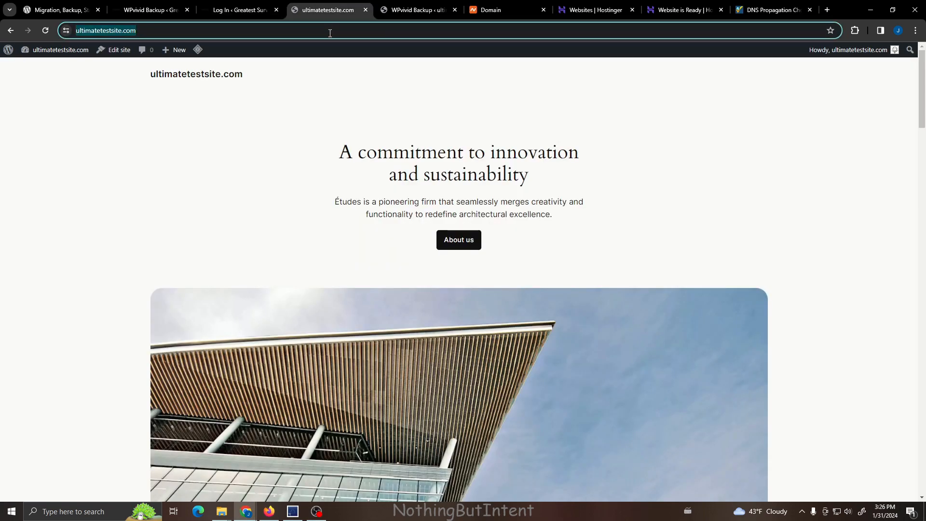
{"action": "key", "text": "Return"}
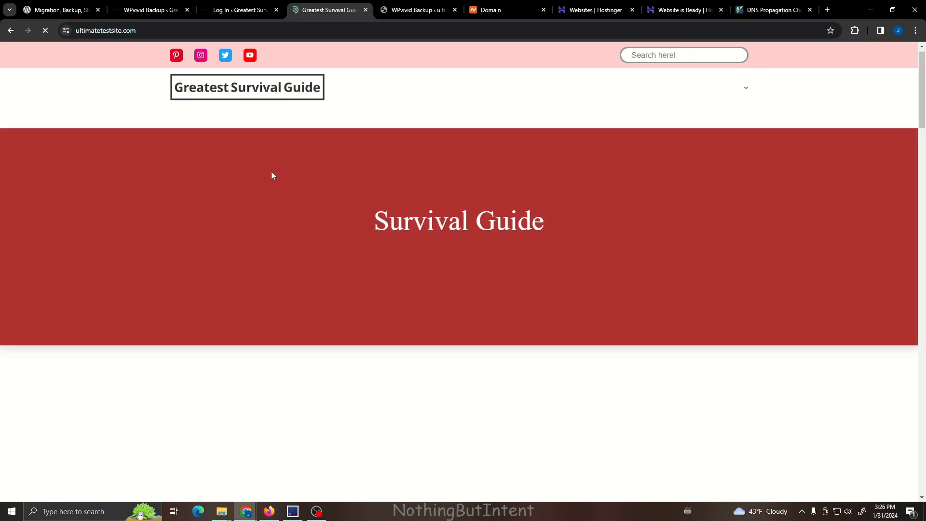
{"action": "scroll", "coordinate": [234, 174], "scroll_direction": "down", "scroll_amount": 20}
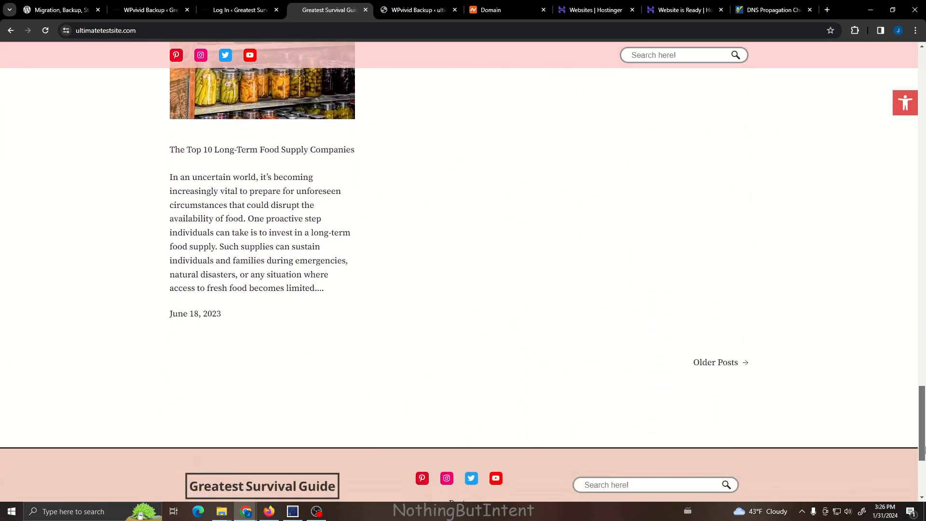
{"action": "scroll", "coordinate": [800, 102], "scroll_direction": "up", "scroll_amount": 20}
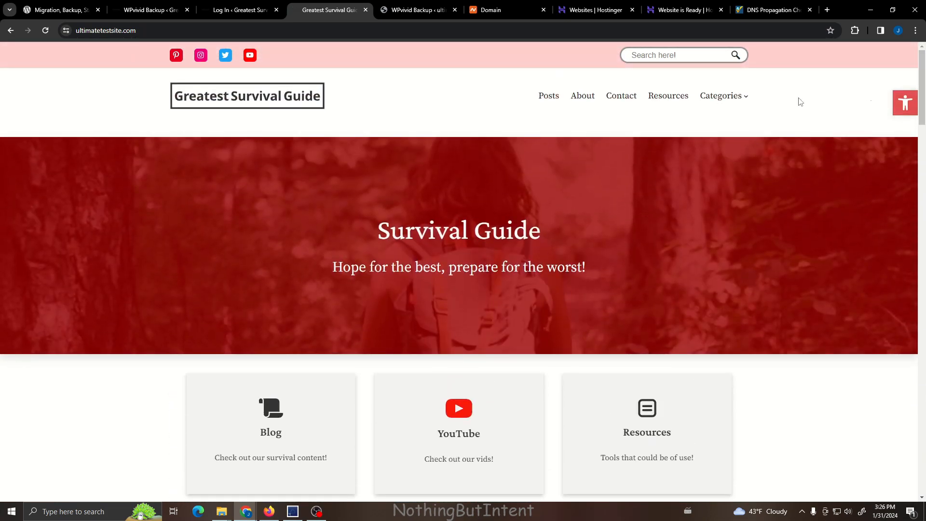
{"action": "left_click", "coordinate": [552, 98]}
{"action": "left_click", "coordinate": [11, 31]}
{"action": "left_click", "coordinate": [578, 96]}
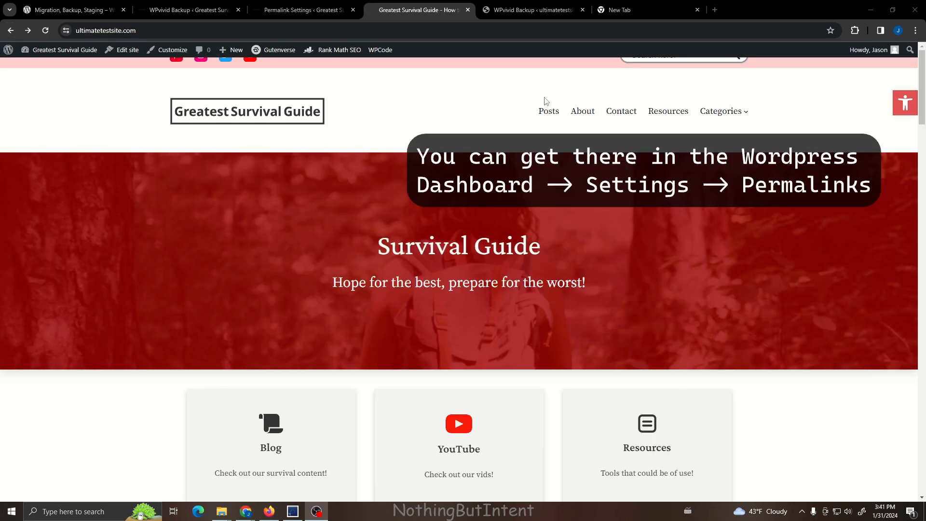
{"action": "left_click", "coordinate": [547, 111]}
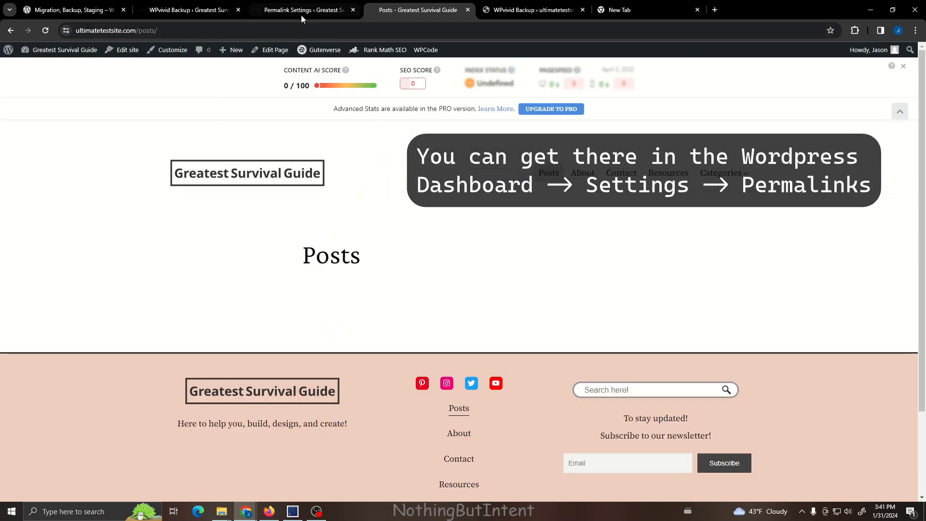
In the permalink settings of ultimatetestsite.com, switch the permalink structure to Plain and back to Post name.
{"action": "left_click", "coordinate": [311, 13]}
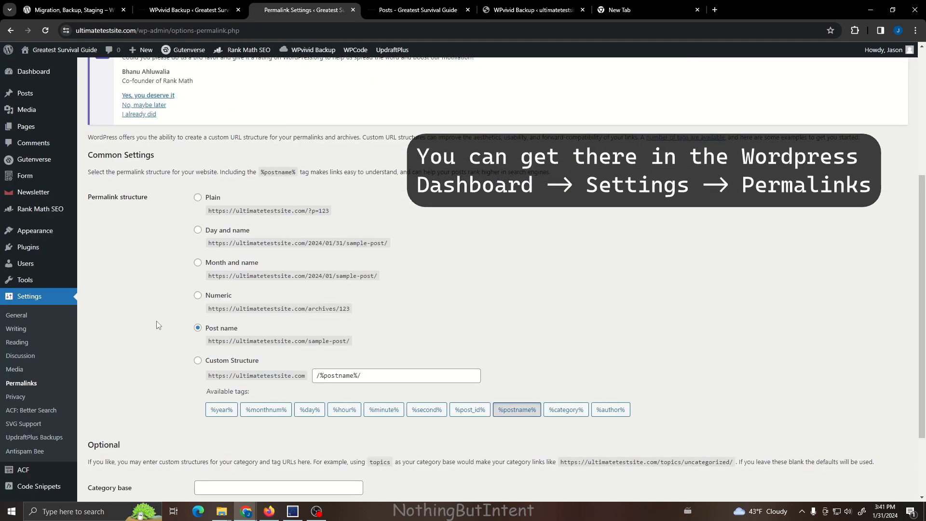
{"action": "scroll", "coordinate": [218, 268], "scroll_direction": "up", "scroll_amount": 1}
{"action": "left_click", "coordinate": [199, 246]}
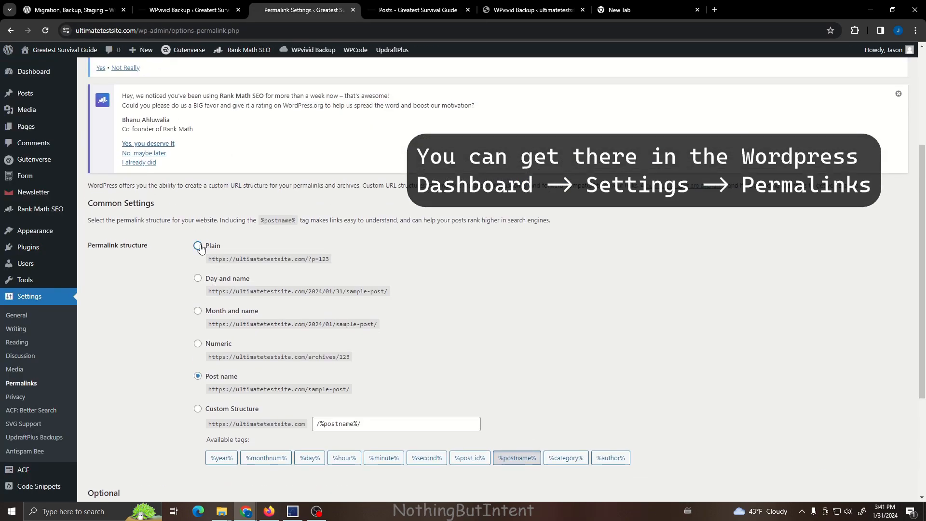
{"action": "left_click", "coordinate": [200, 379]}
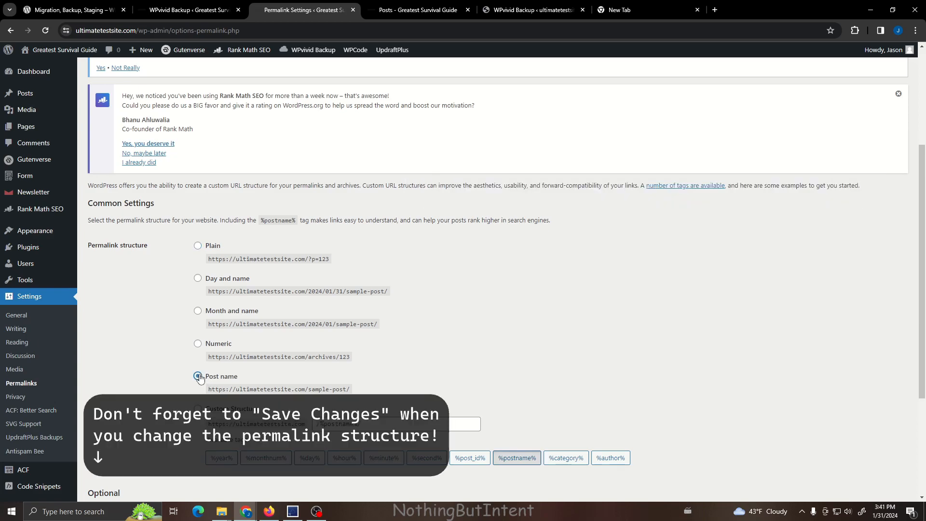
Review the permalink structure options on ultimatetestsite.com and reopen the Permalinks settings page.
{"action": "scroll", "coordinate": [212, 250], "scroll_direction": "down", "scroll_amount": 3}
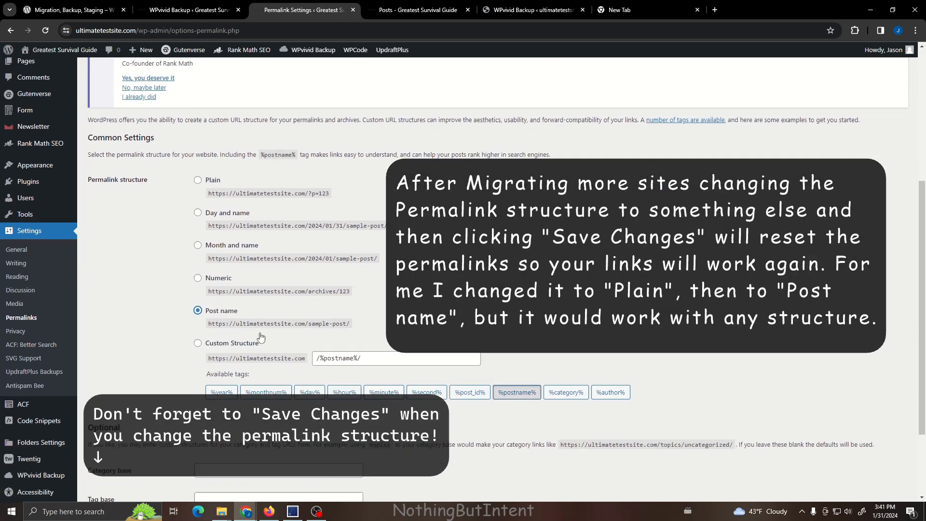
{"action": "scroll", "coordinate": [219, 235], "scroll_direction": "up", "scroll_amount": 2}
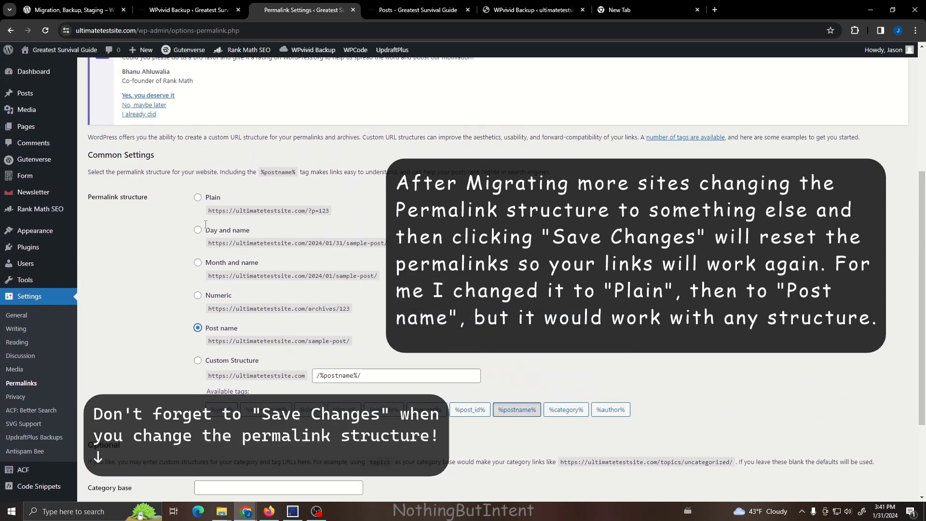
{"action": "scroll", "coordinate": [356, 284], "scroll_direction": "up", "scroll_amount": 1}
{"action": "scroll", "coordinate": [357, 285], "scroll_direction": "down", "scroll_amount": 1}
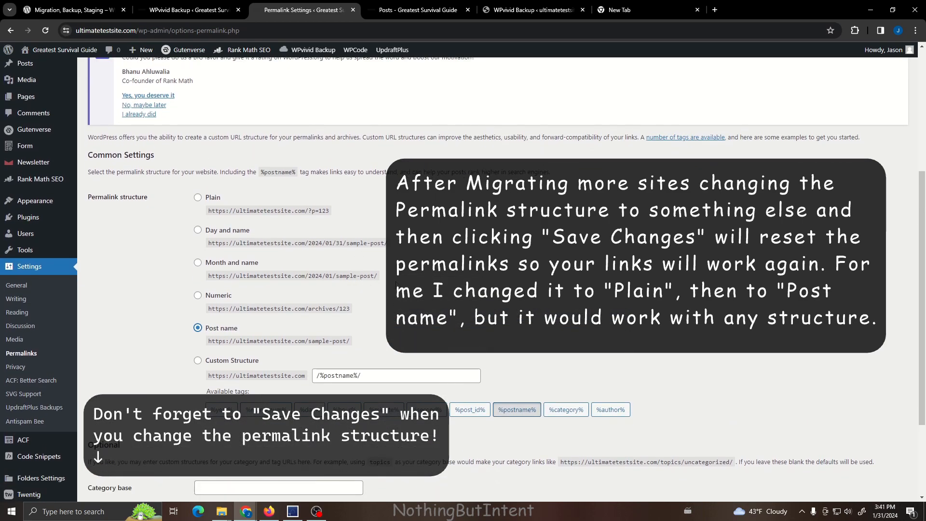
{"action": "scroll", "coordinate": [414, 369], "scroll_direction": "down", "scroll_amount": 3}
{"action": "scroll", "coordinate": [363, 80], "scroll_direction": "up", "scroll_amount": 4}
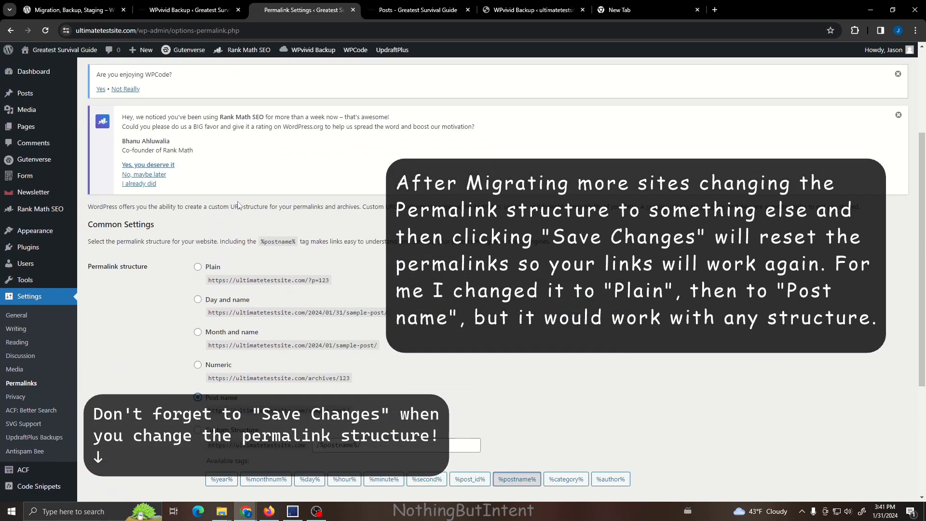
{"action": "left_click", "coordinate": [32, 383]}
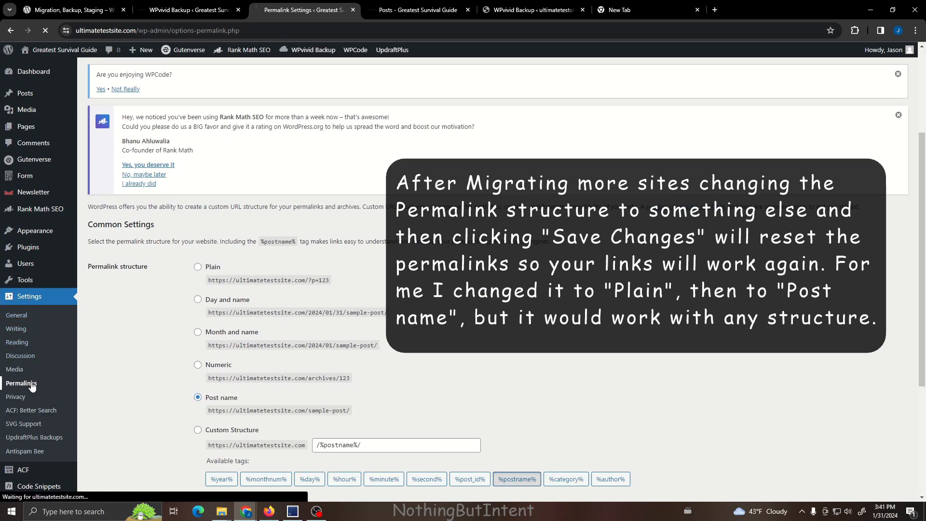
Reload the migrated Posts page on ultimatetestsite.com and check that the About link opens its page.
{"action": "scroll", "coordinate": [269, 332], "scroll_direction": "down", "scroll_amount": 5}
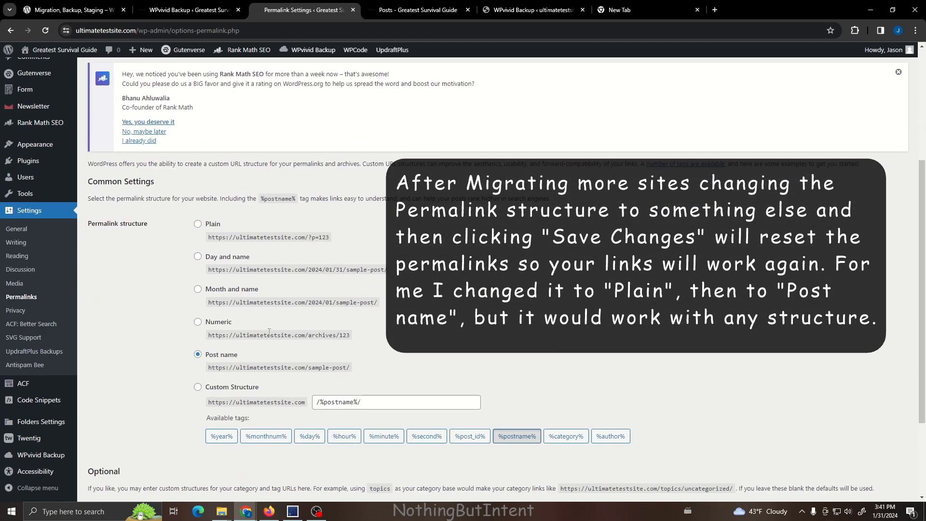
{"action": "left_click", "coordinate": [407, 10]}
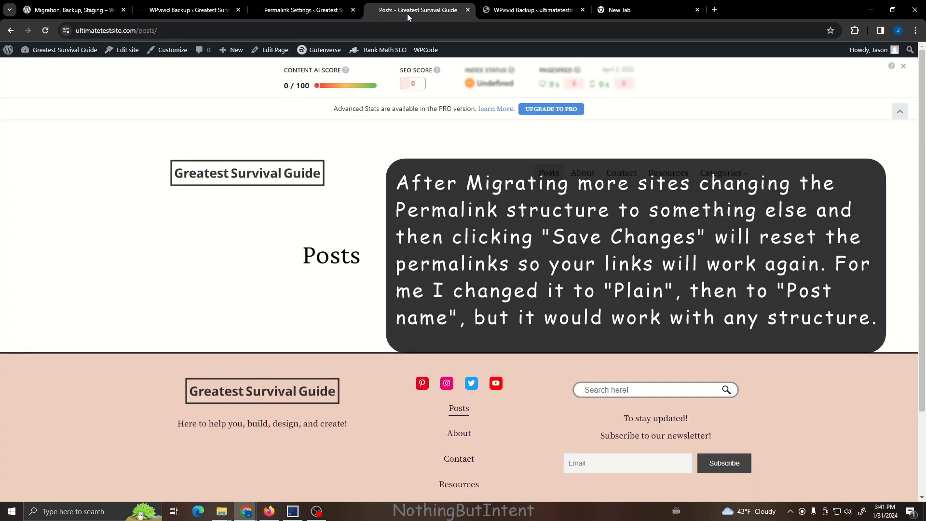
{"action": "left_click", "coordinate": [50, 31]}
{"action": "left_click", "coordinate": [570, 172]}
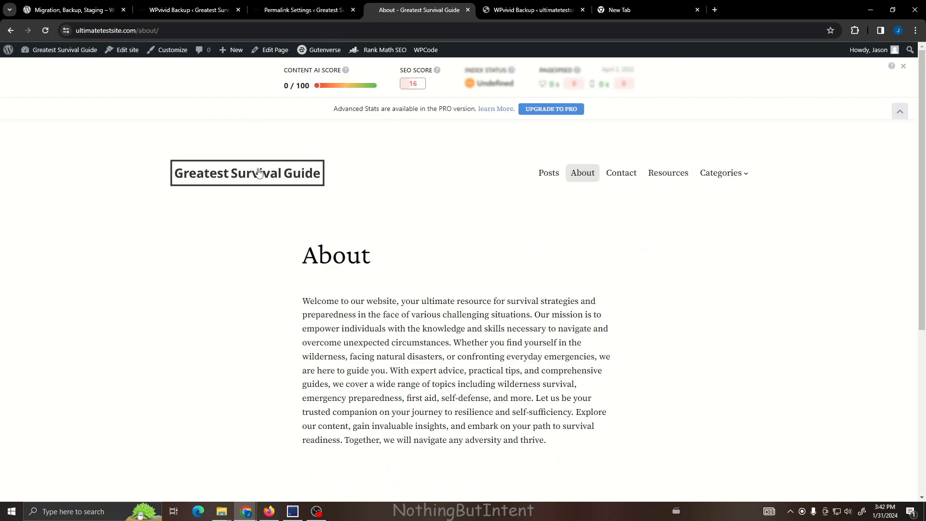
Return to the site's home page and open the post "VPNs: Protect Your Privacy and Security" to check its link and content.
{"action": "left_click", "coordinate": [259, 173]}
{"action": "scroll", "coordinate": [922, 204], "scroll_direction": "down", "scroll_amount": 10}
{"action": "scroll", "coordinate": [921, 205], "scroll_direction": "down", "scroll_amount": 7}
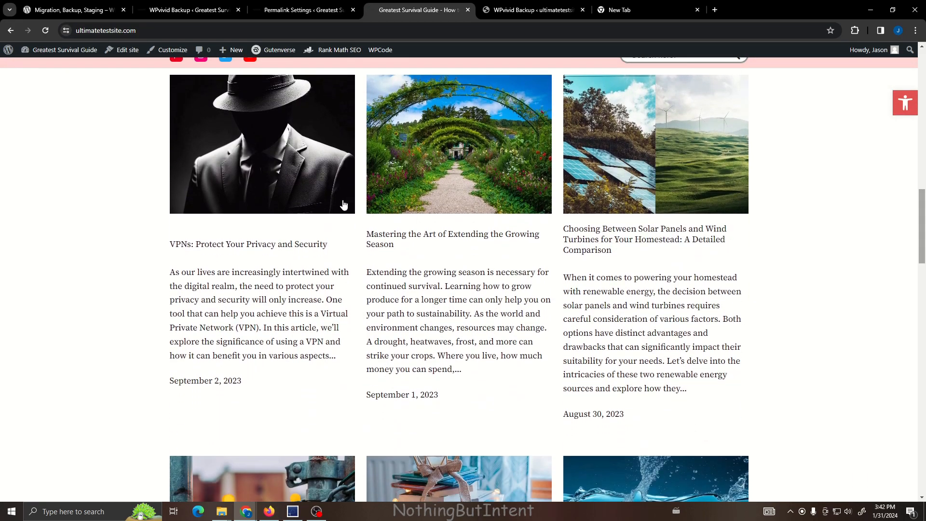
{"action": "left_click", "coordinate": [303, 189]}
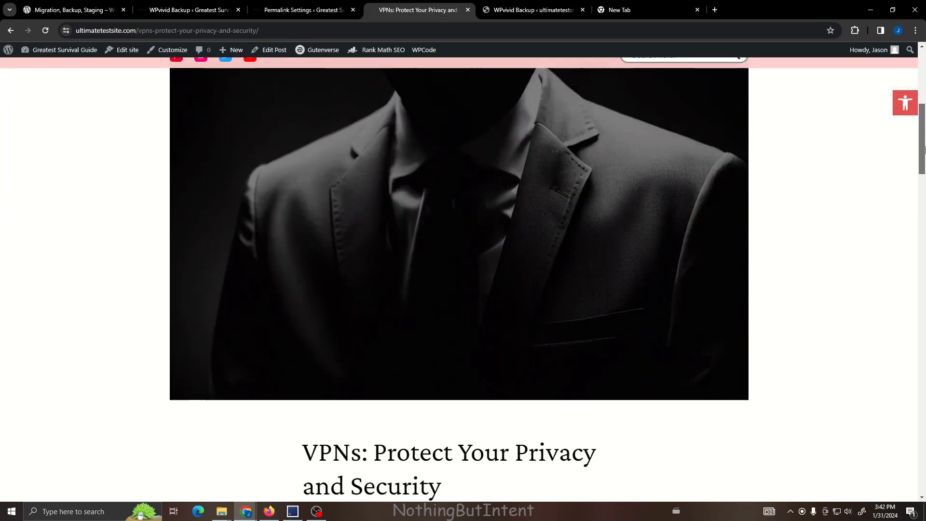
{"action": "left_click_drag", "start_coordinate": [922, 149], "coordinate": [923, 102]}
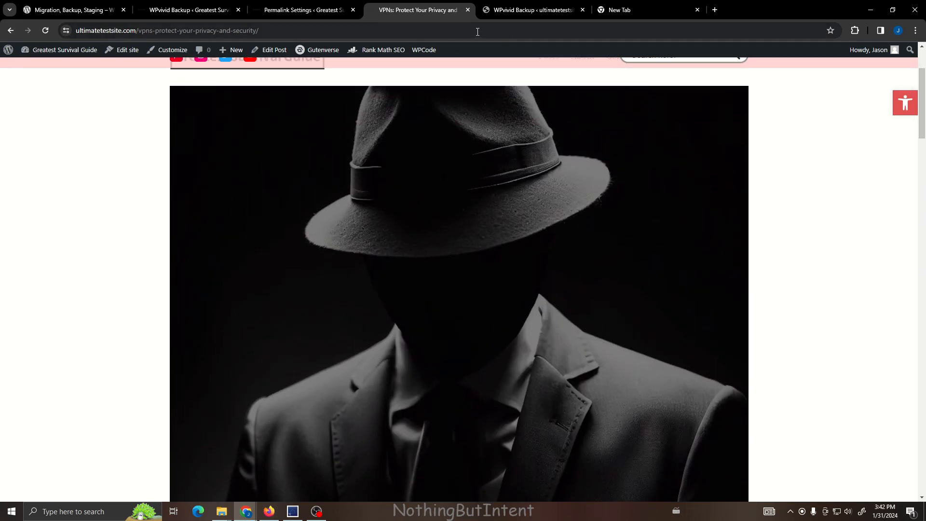